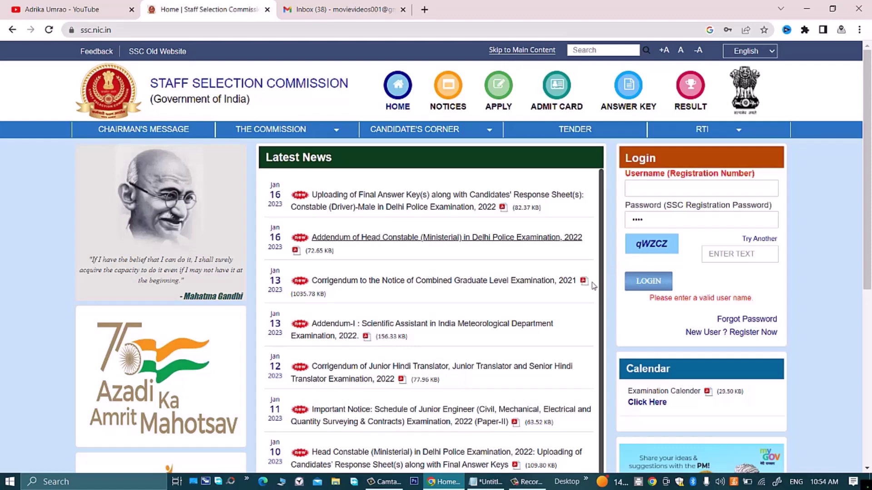
Step: Open the new-user registration form and scroll through it
left_click(709, 336)
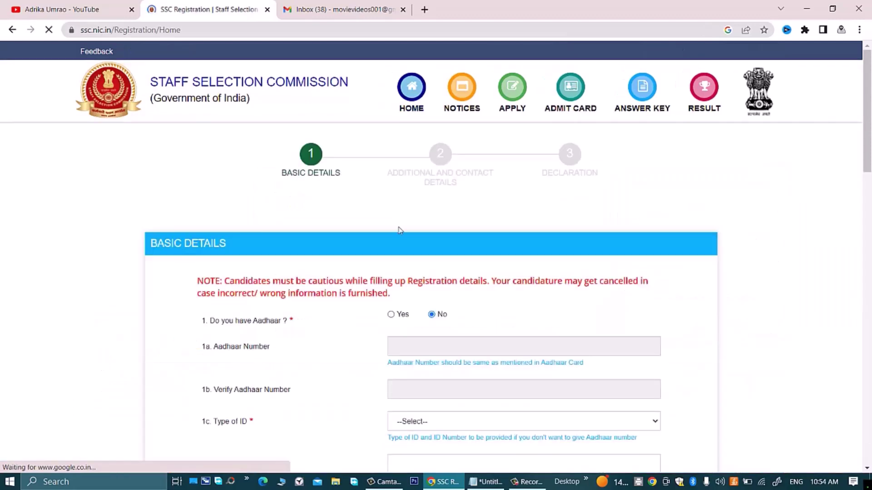
scroll(338, 225, "down", 7)
scroll(339, 225, "down", 7)
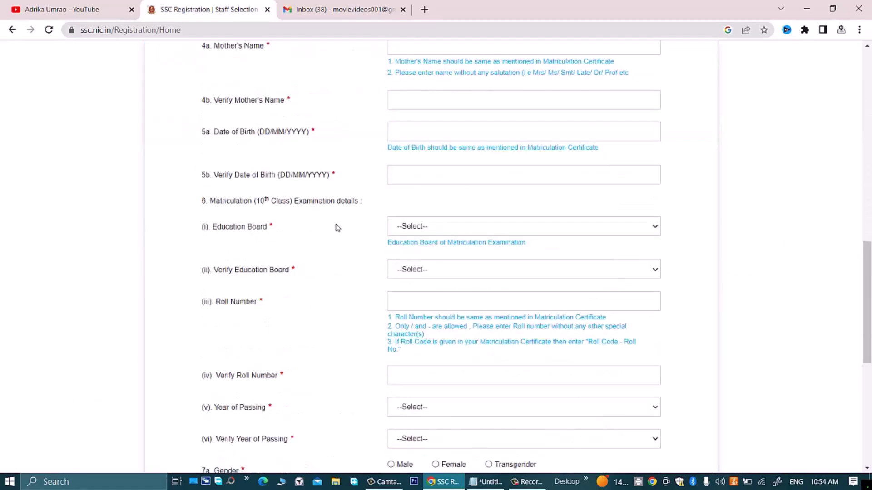
scroll(336, 228, "up", 15)
scroll(336, 230, "down", 5)
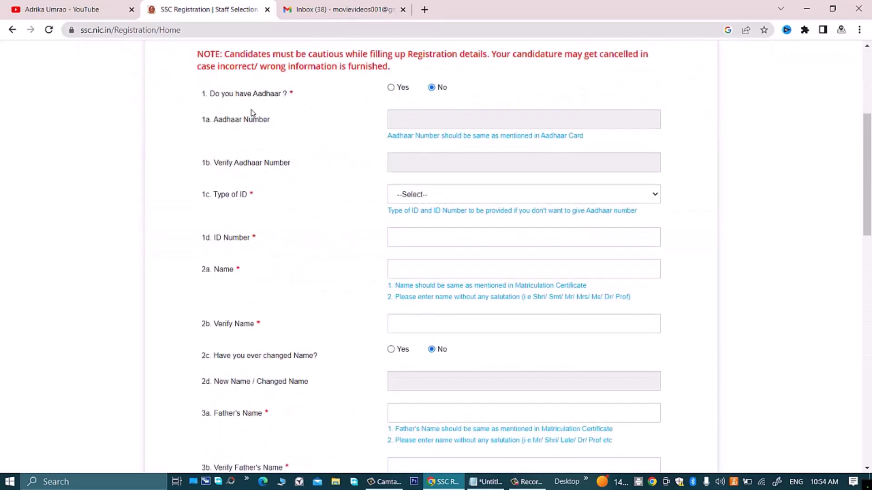
Step: Try both Aadhaar answers and look through the ID type list
left_click(391, 88)
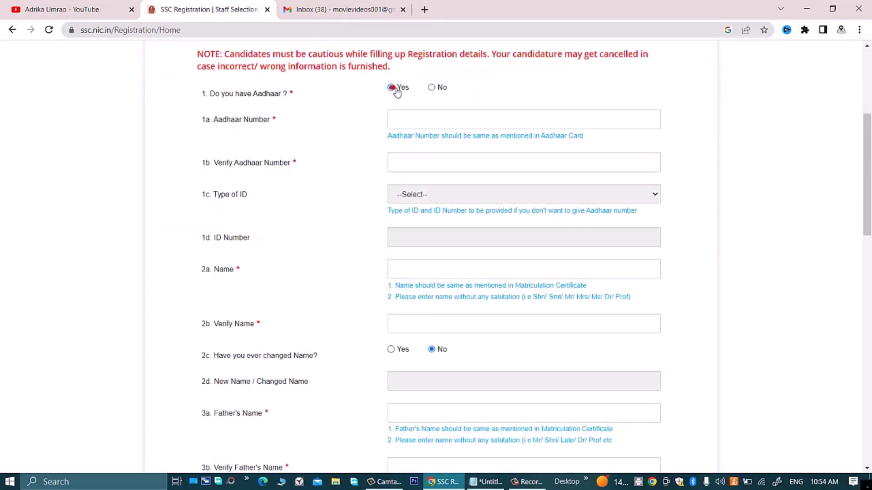
left_click(427, 119)
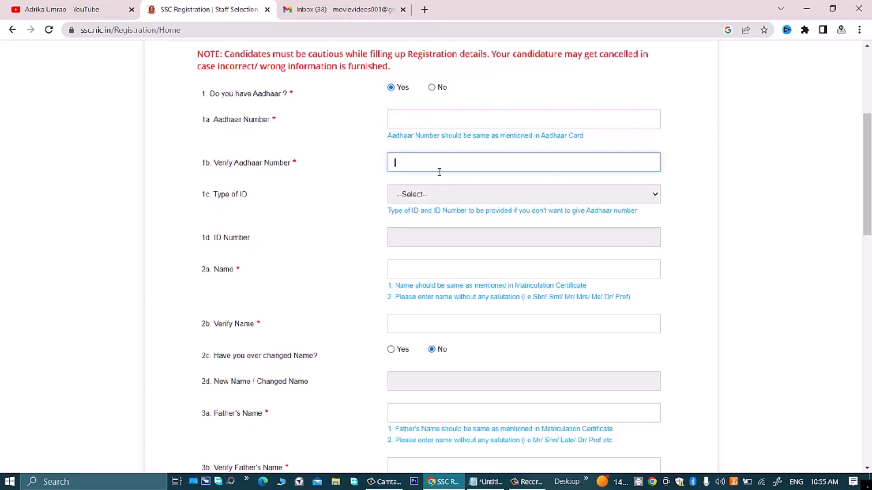
left_click(434, 88)
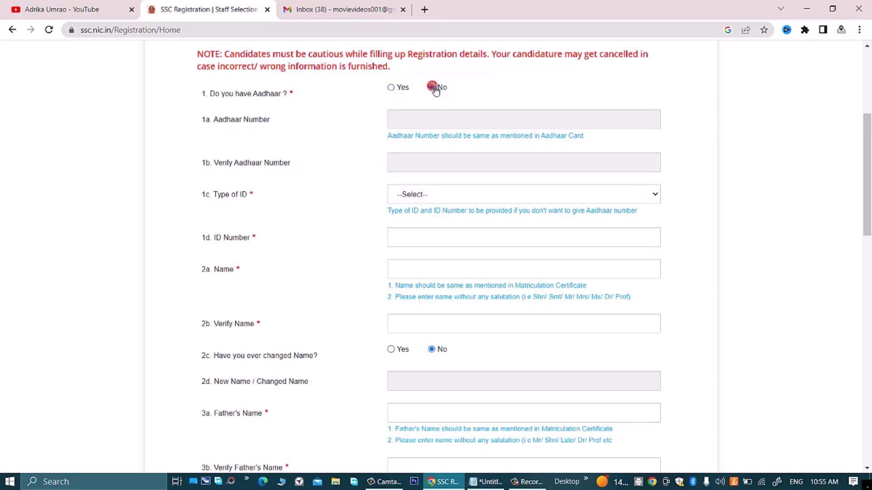
left_click(444, 194)
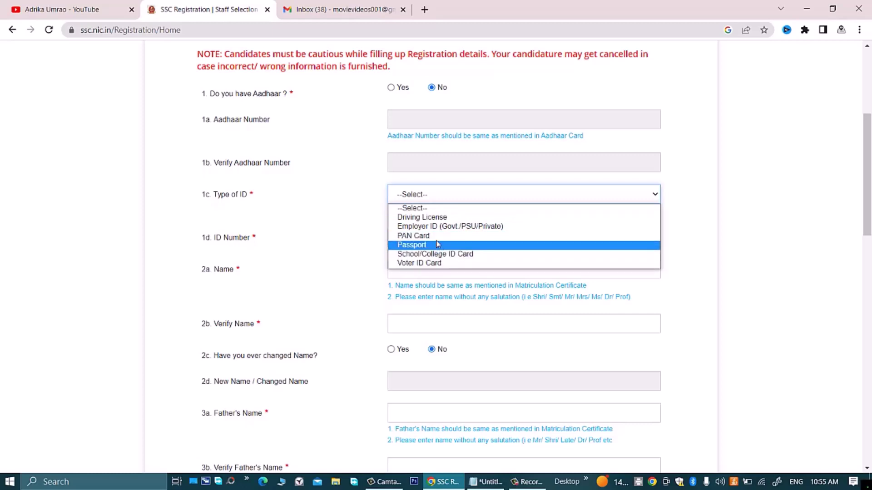
left_click(391, 88)
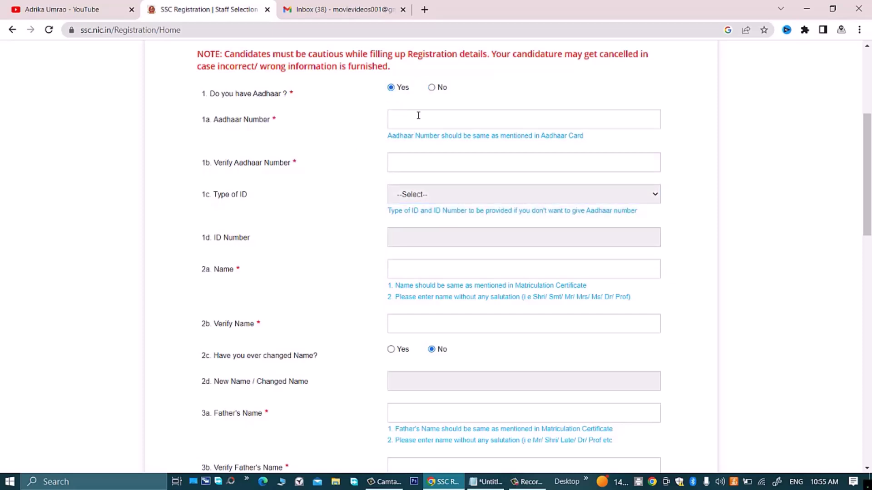
left_click(418, 115)
left_click(426, 162)
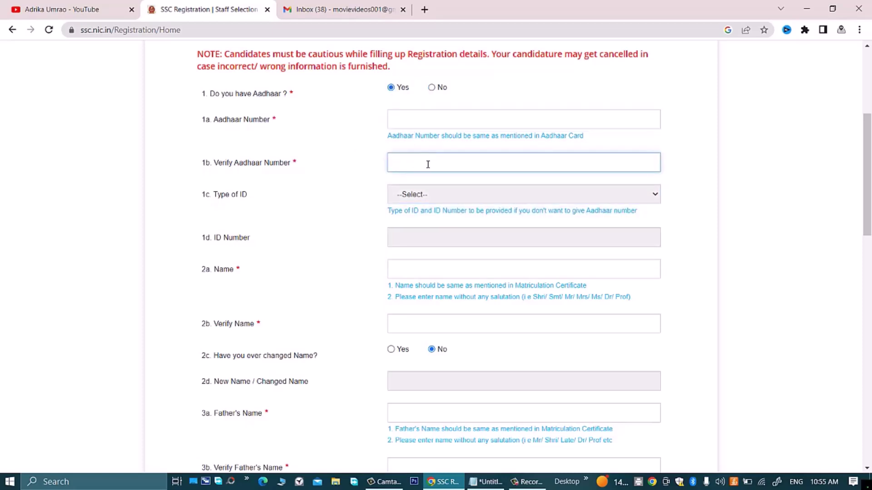
Step: Answer No to Aadhaar and choose School/College ID Card as the ID type
left_click(431, 88)
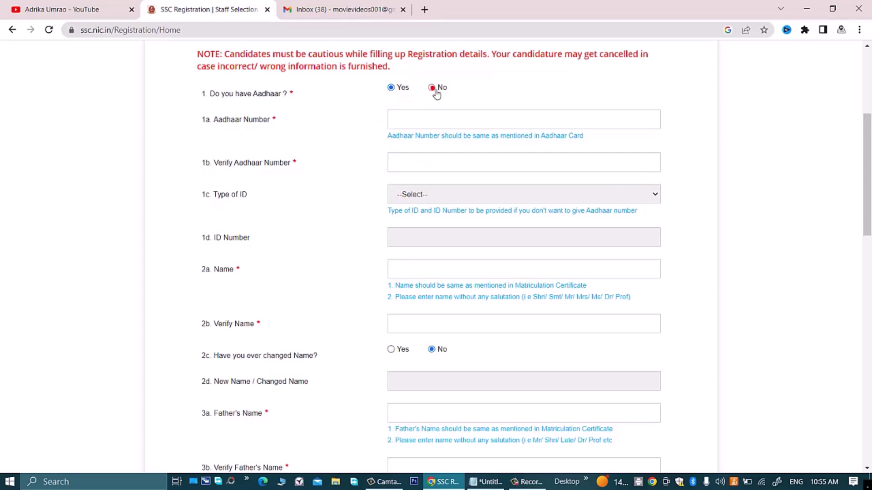
left_click(427, 195)
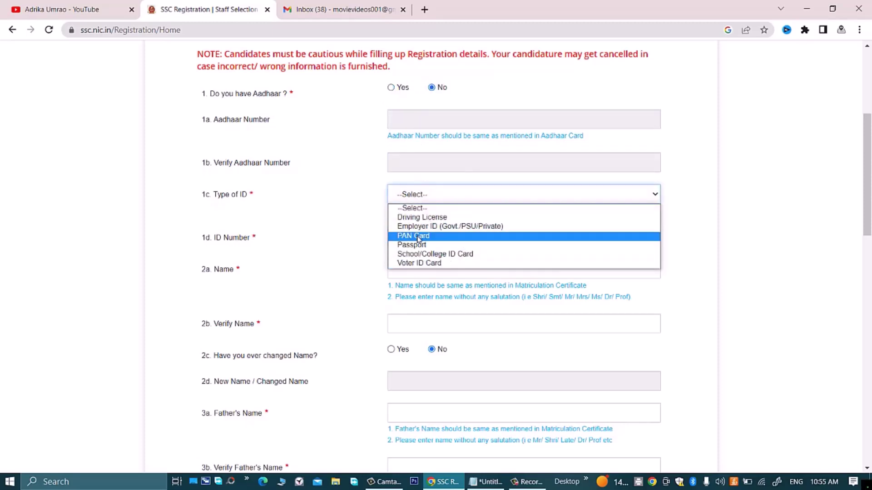
left_click(418, 253)
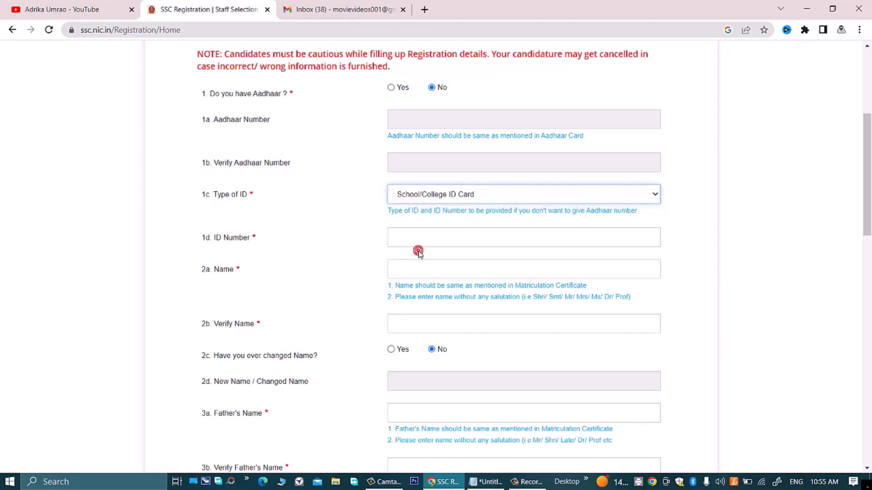
left_click(340, 240)
left_click(420, 242)
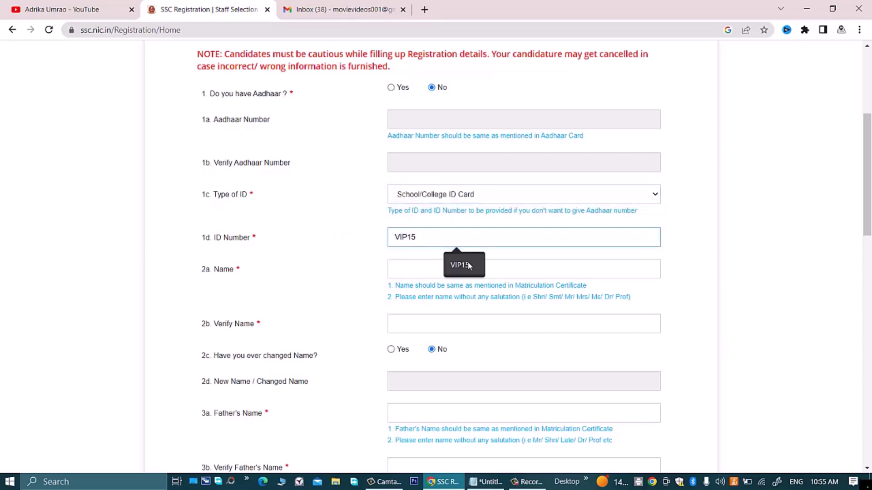
Step: Enter the ID number, the candidate's name and its verification, and keep name change at No
type("VIK")
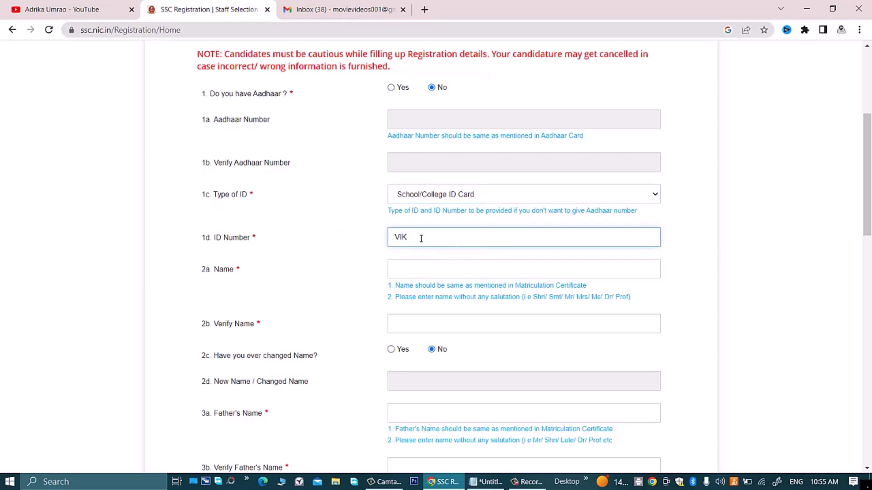
left_click(420, 269)
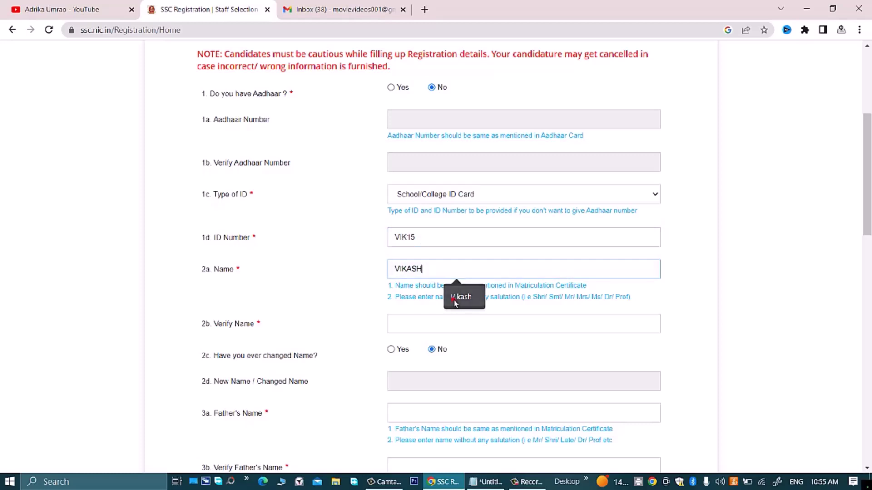
left_click(454, 296)
left_click(425, 326)
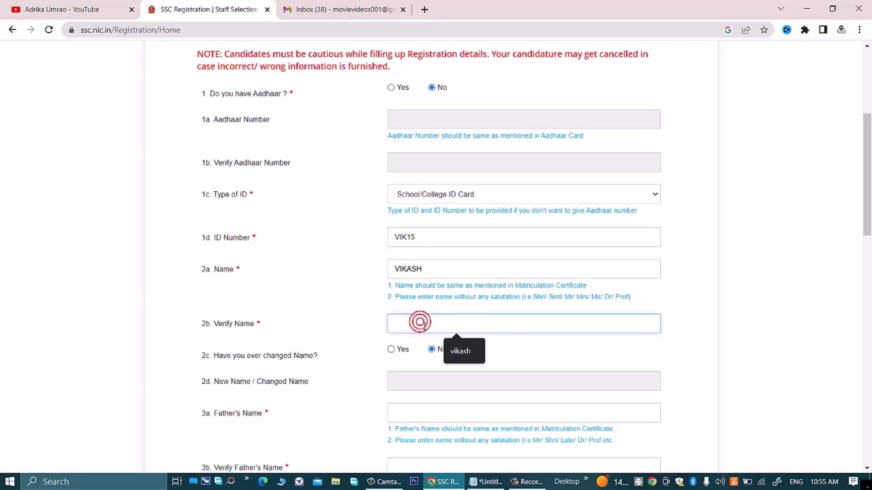
left_click(459, 348)
scroll(432, 204, "down", 5)
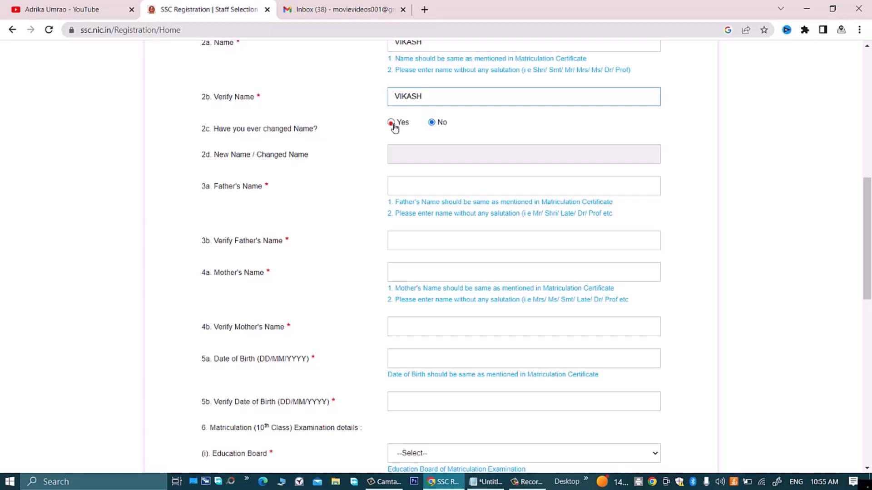
left_click(393, 123)
left_click(413, 153)
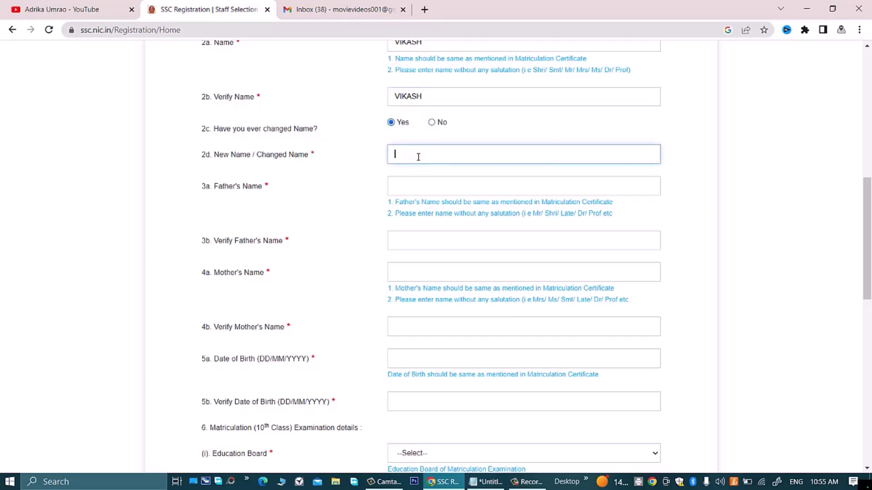
left_click(433, 123)
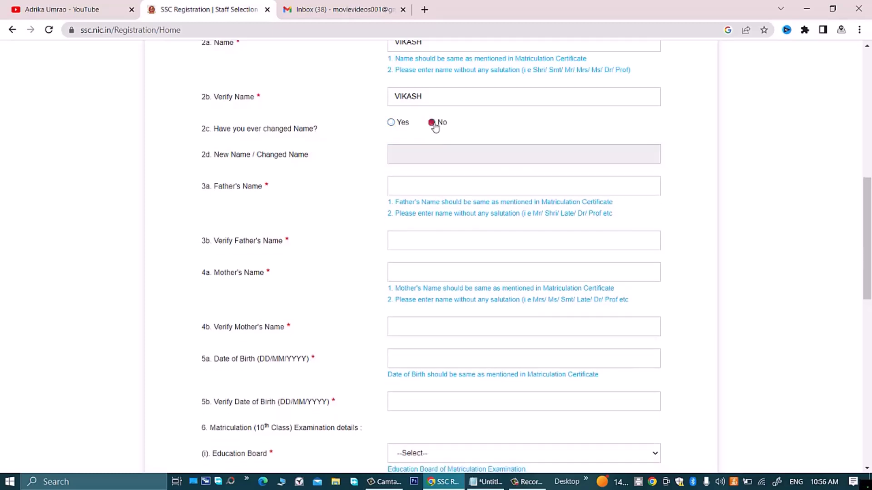
Step: Enter the father's and mother's names, each in both name and verification boxes
left_click(424, 187)
type("SURAJ")
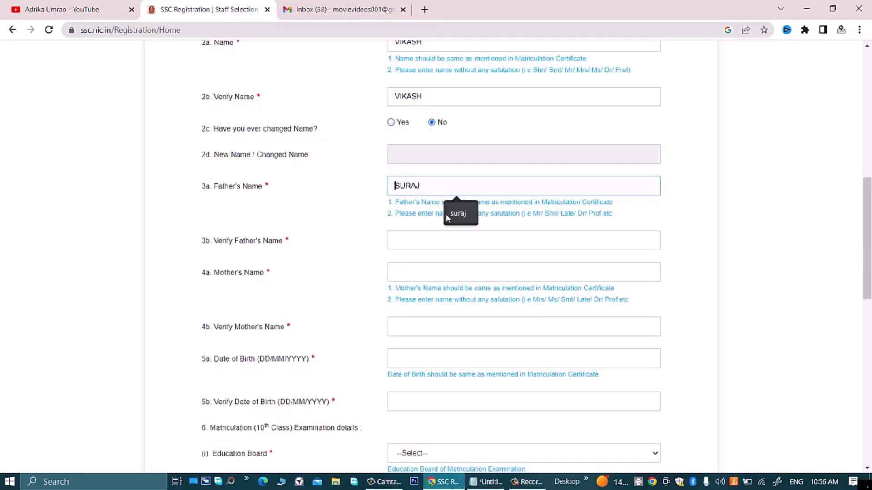
left_click(444, 245)
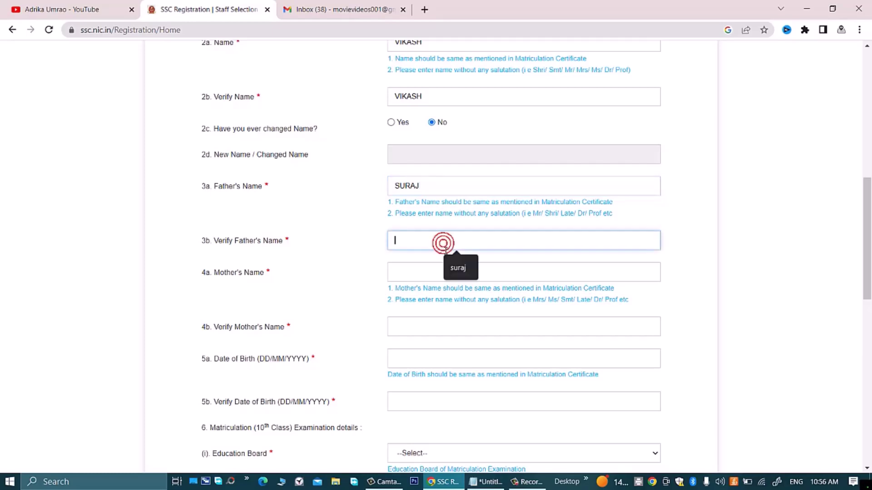
type("SURAJ")
scroll(301, 229, "down", 2)
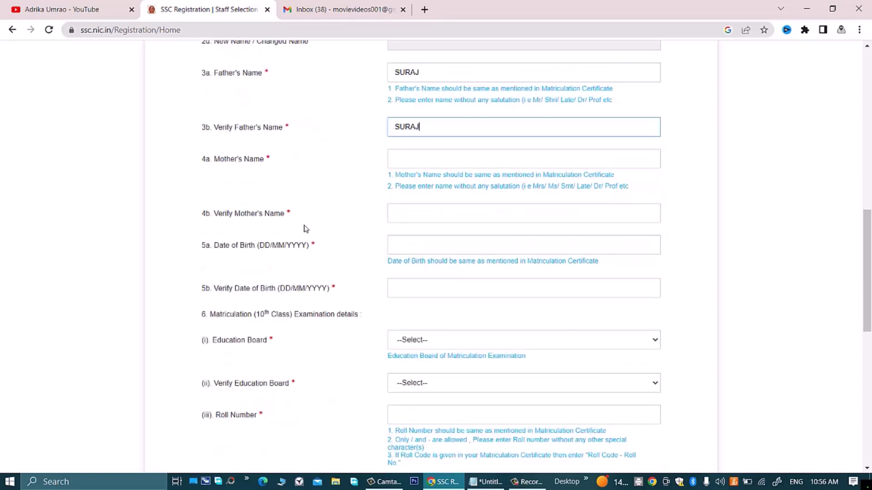
left_click(405, 157)
type("POOJA")
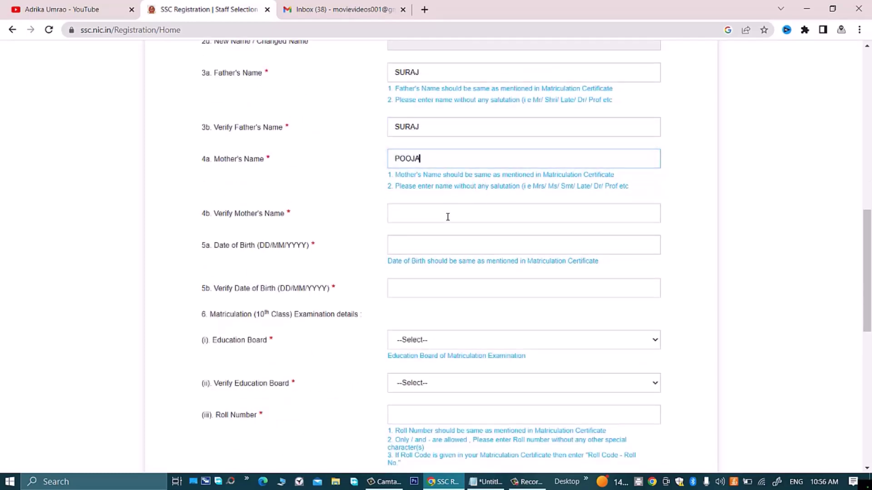
left_click(443, 213)
type("POOJA")
left_click(430, 245)
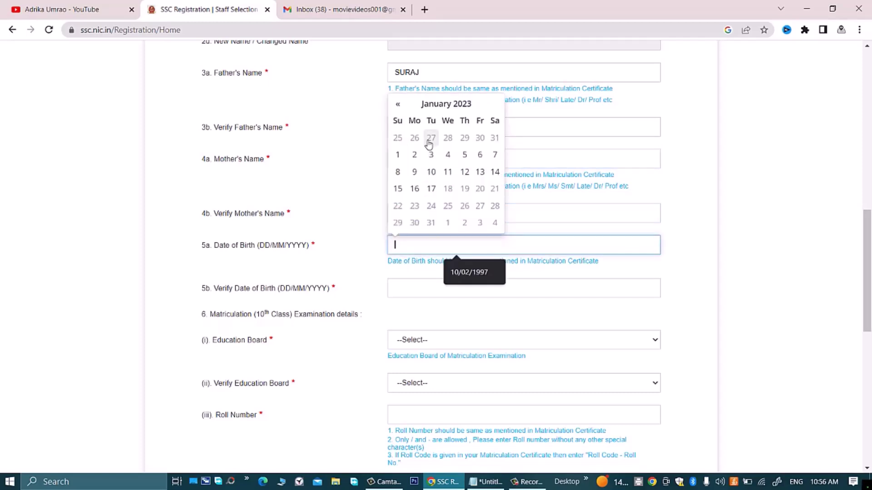
Step: Fill the date of birth and Verify Date of Birth, correcting the year's last digit to 8 in both
left_click(468, 272)
key("BackSpace")
type("8")
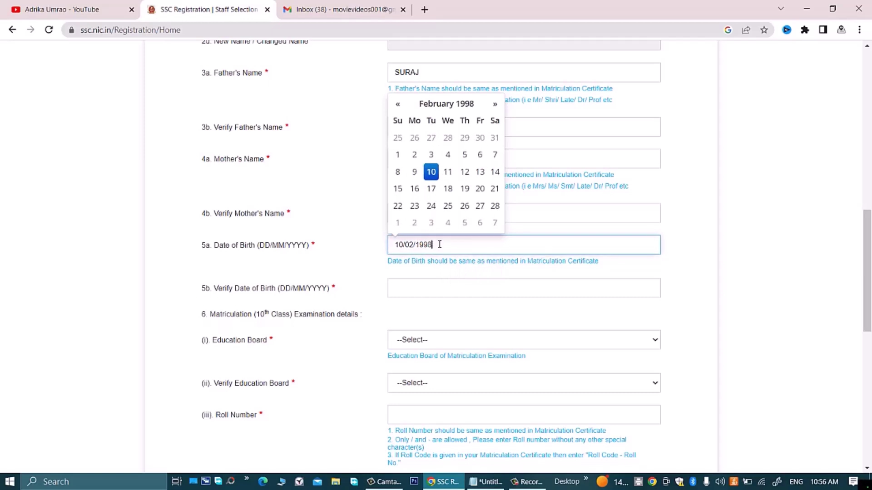
left_click(380, 260)
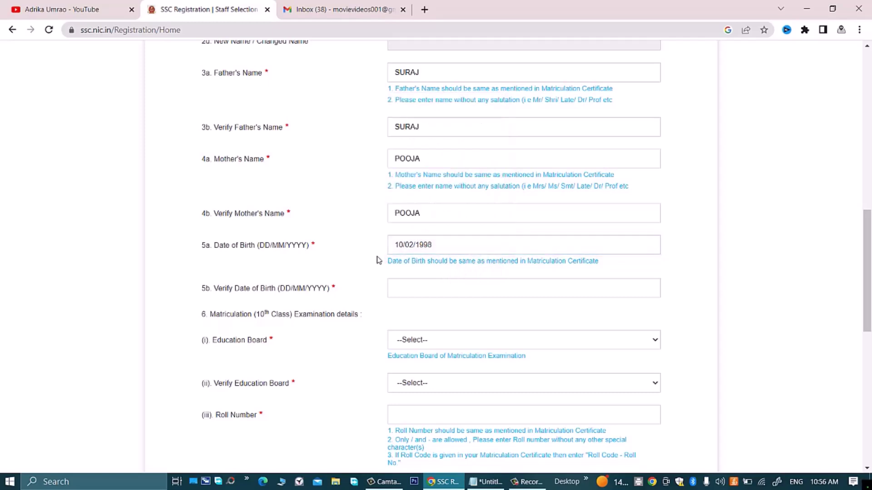
scroll(375, 262, "down", 3)
left_click(418, 175)
left_click(418, 175)
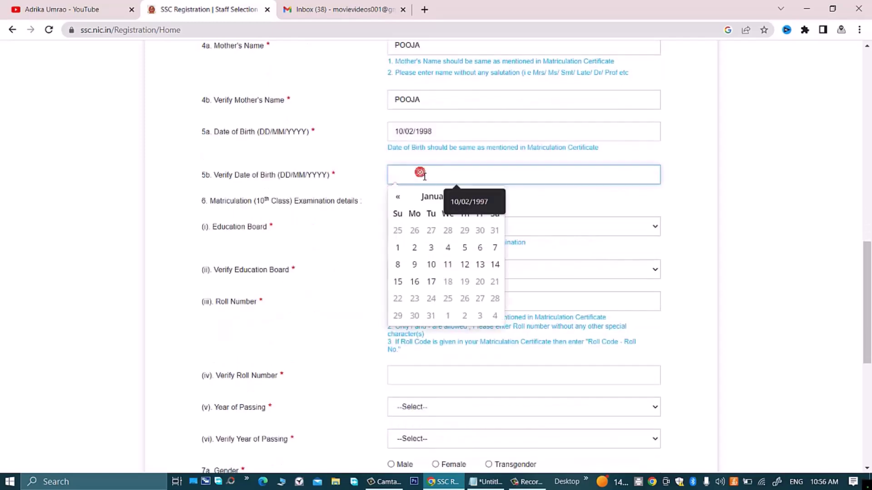
left_click(450, 200)
key("BackSpace")
type("8")
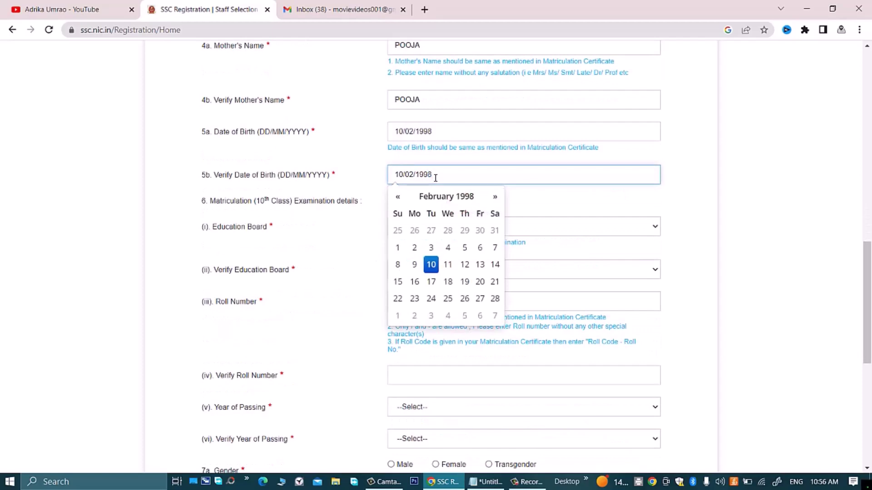
left_click(363, 167)
Step: Select Board of High School And Intermediate Education Uttar Pradesh in both Education Board dropdowns
scroll(356, 179, "down", 3)
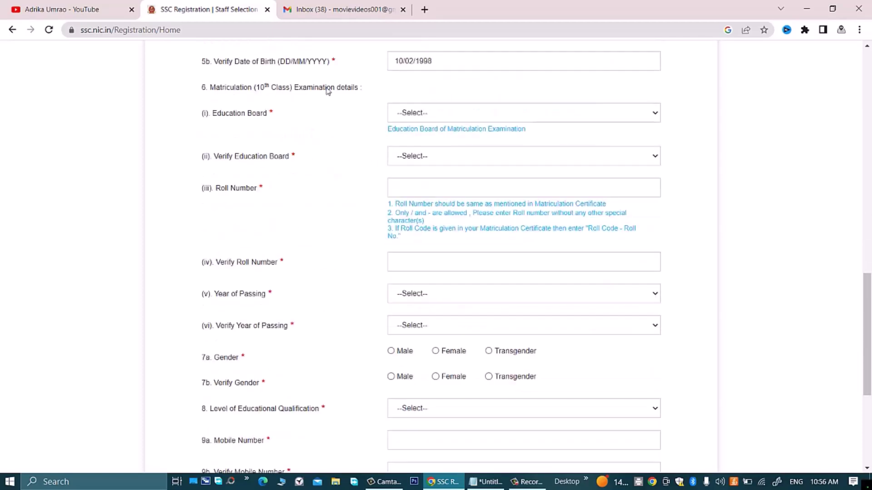
left_click(417, 115)
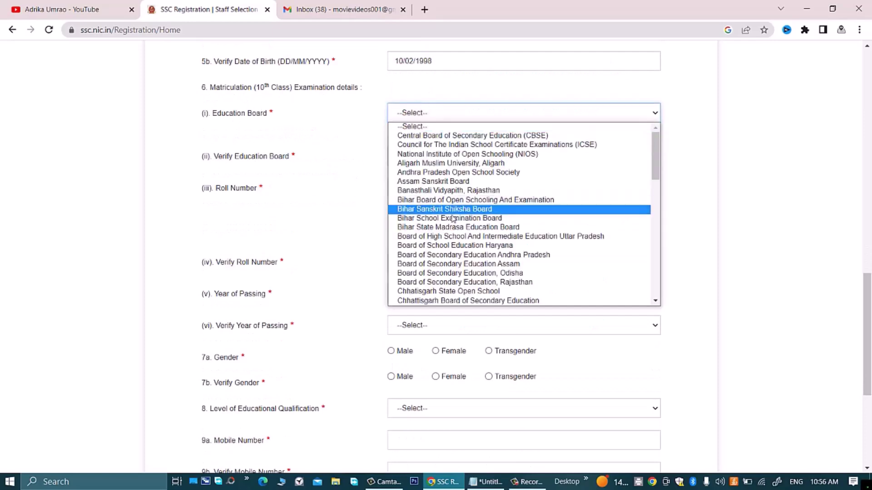
left_click(504, 237)
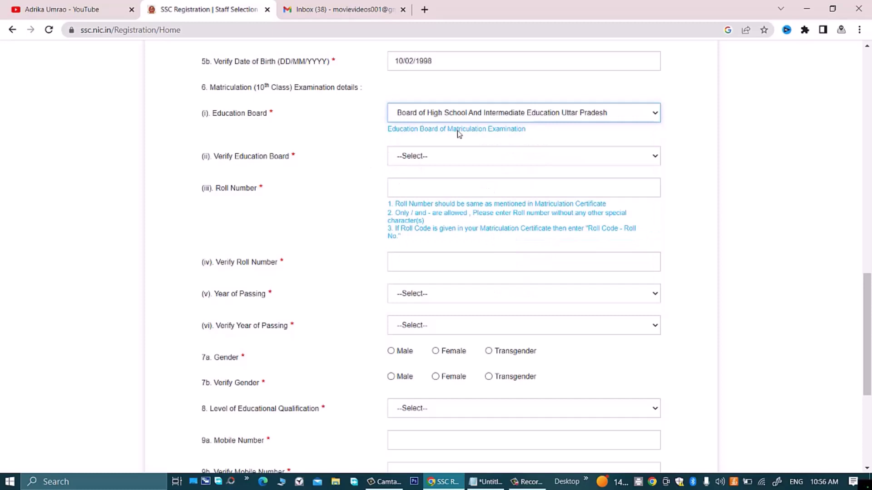
left_click(467, 113)
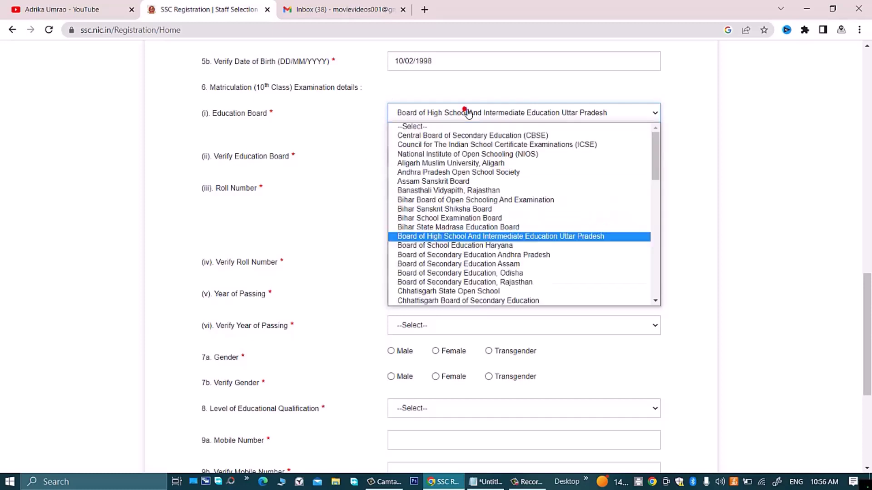
left_click(468, 114)
left_click(435, 153)
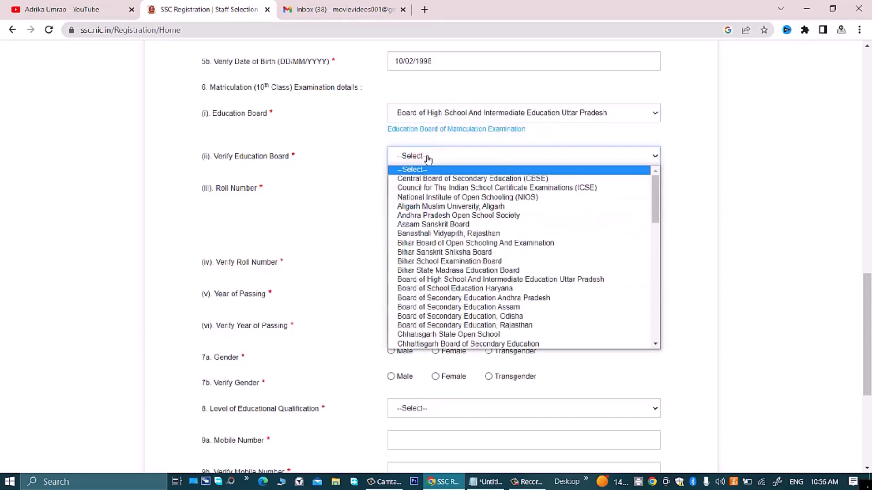
left_click(571, 279)
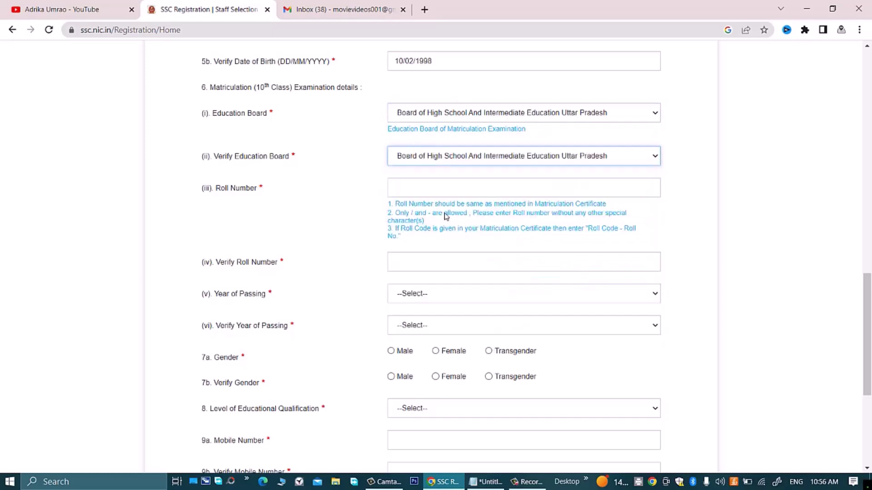
Step: Fill the roll number and Verify Roll Number, changing the last digit to 5 in both
left_click(462, 194)
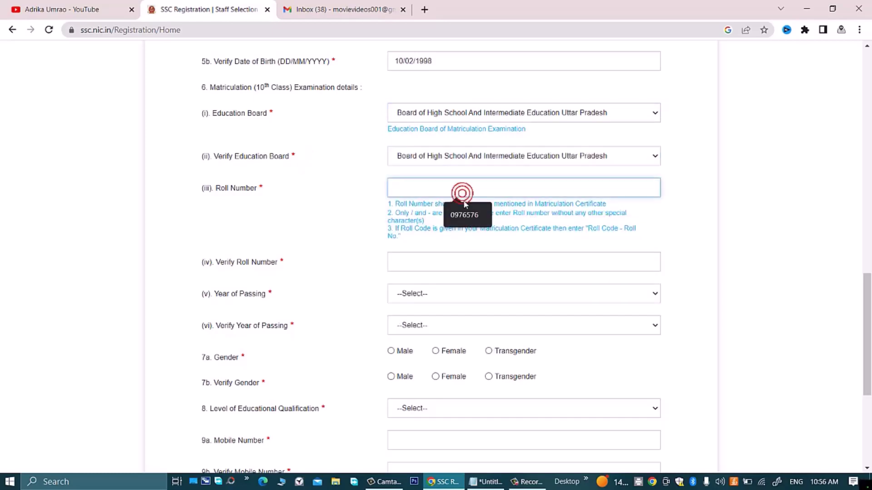
left_click(472, 217)
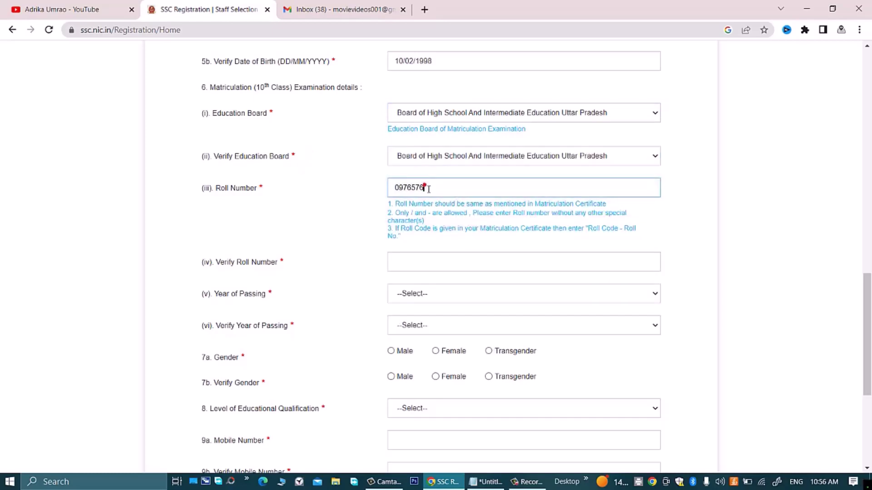
key("shift+Left")
type("5")
left_click(335, 215)
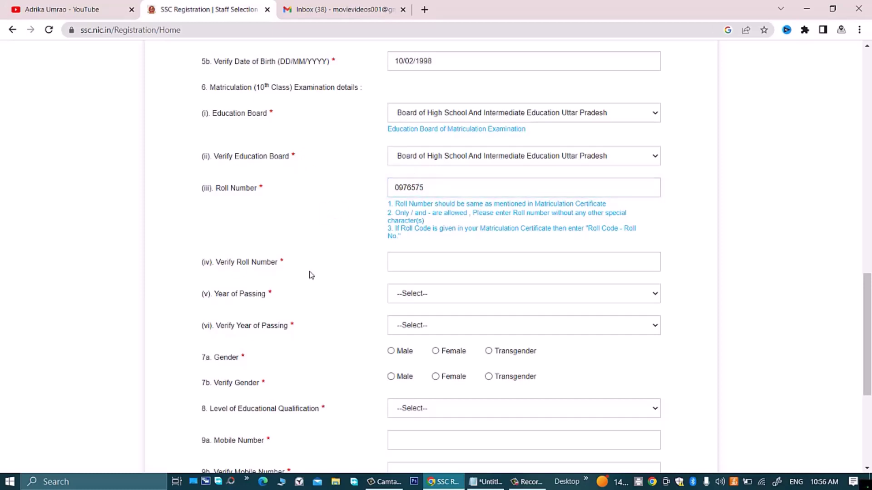
left_click(450, 262)
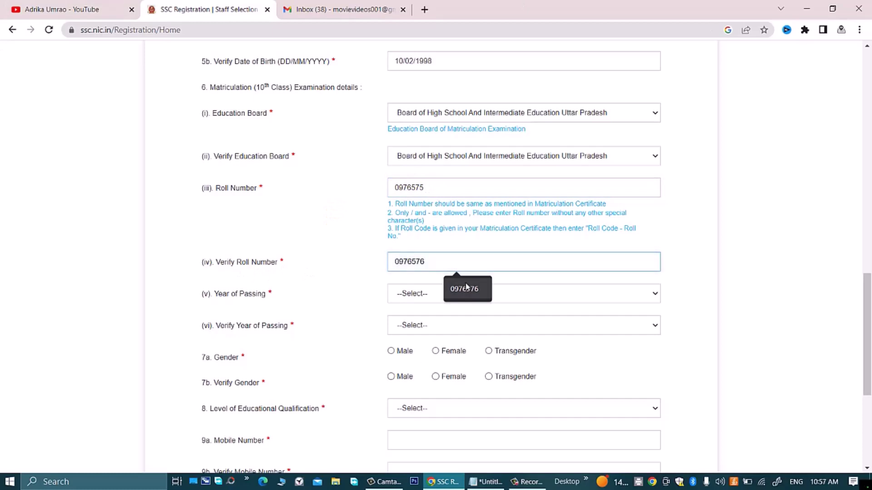
left_click(456, 287)
left_click(420, 263)
key("BackSpace")
type("5")
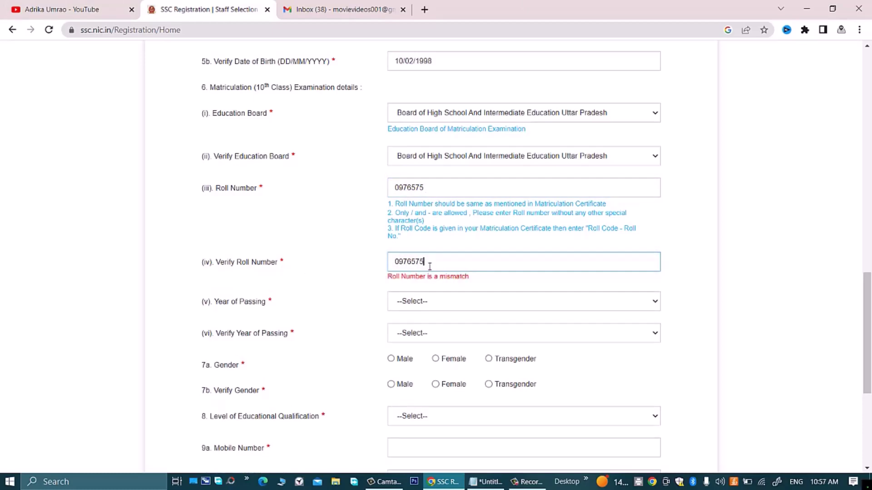
Step: Choose 2013 in both Year of Passing dropdowns
left_click(431, 295)
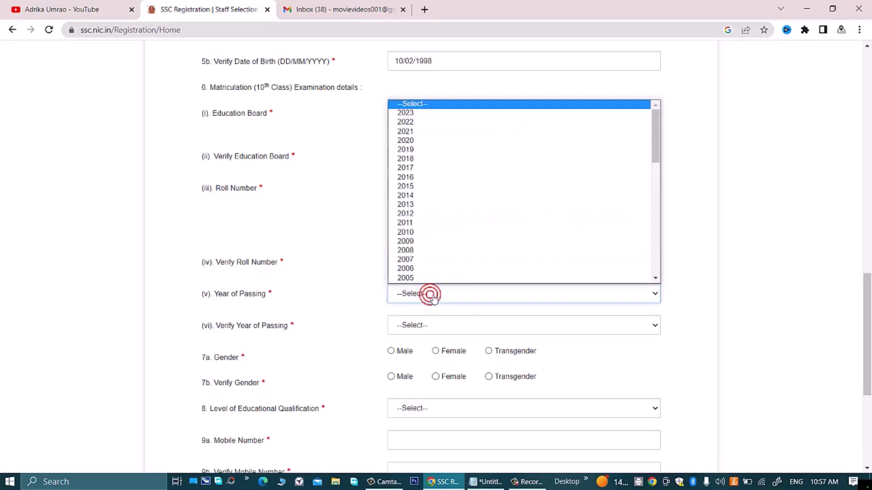
scroll(437, 263, "down", 1)
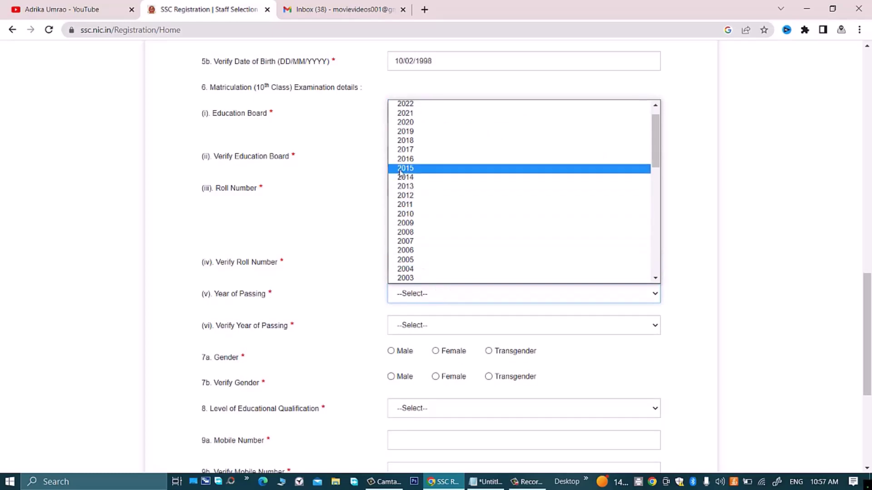
left_click(405, 186)
scroll(356, 312, "down", 3)
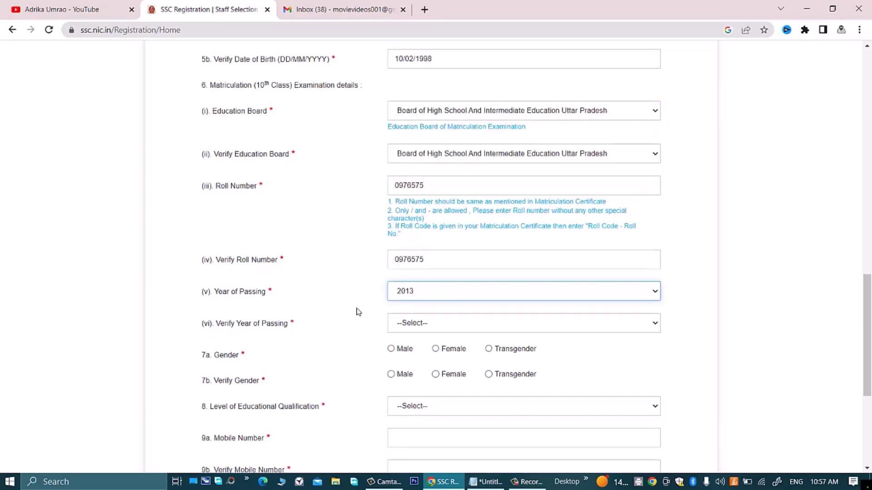
left_click(484, 215)
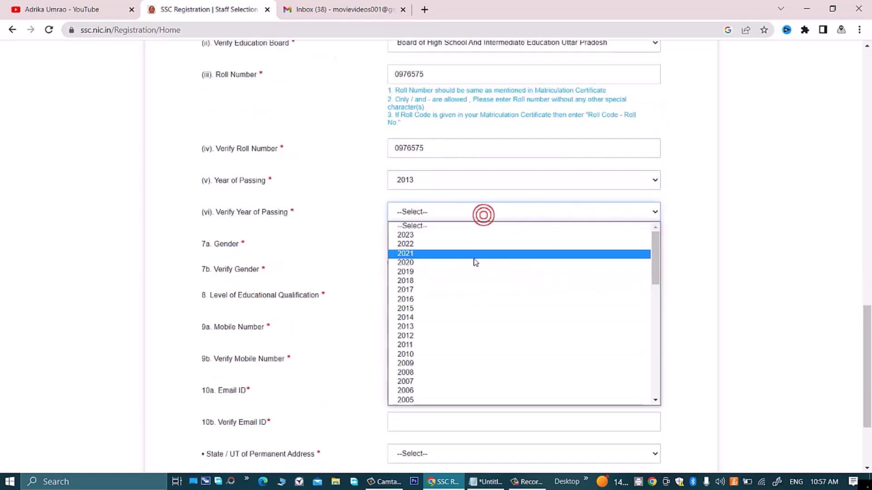
left_click(456, 327)
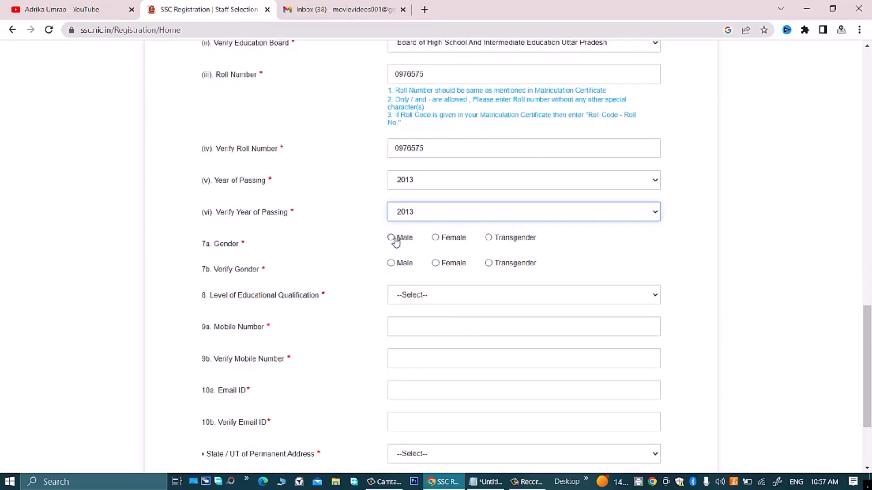
Step: Set Gender and Verify Gender to Male and choose Graduation as qualification level
left_click(391, 238)
left_click(391, 263)
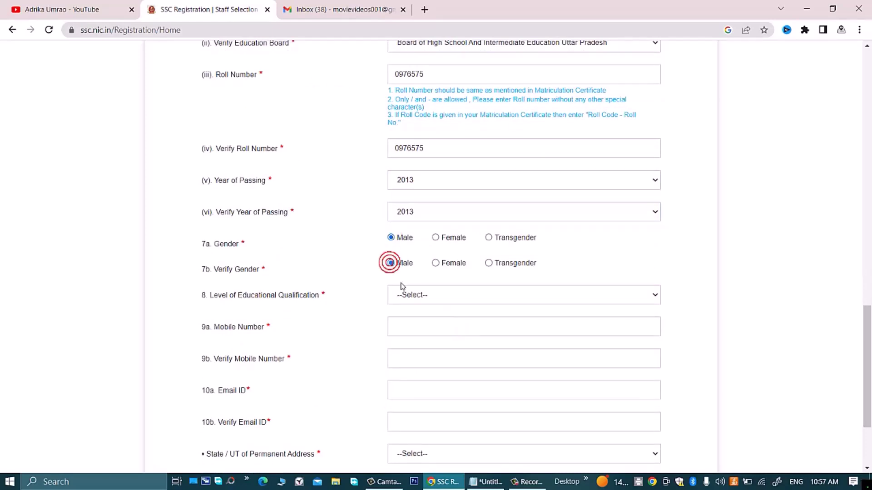
scroll(503, 262, "down", 3)
left_click(412, 180)
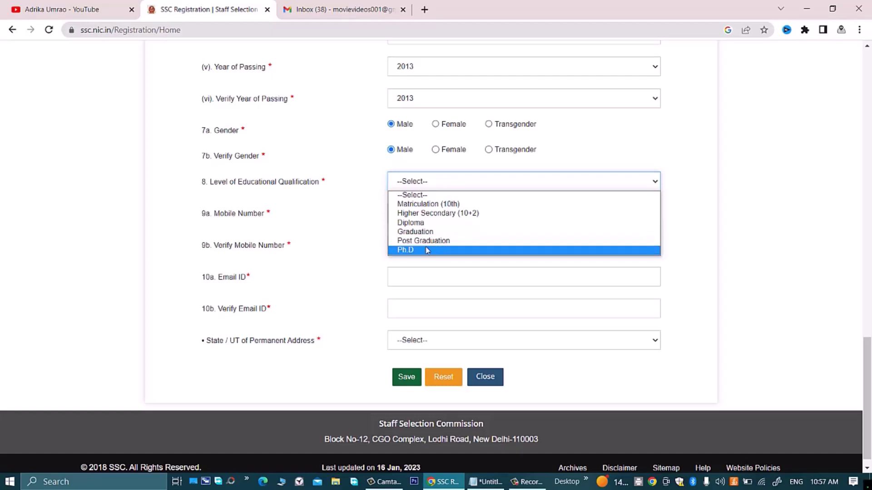
left_click(419, 231)
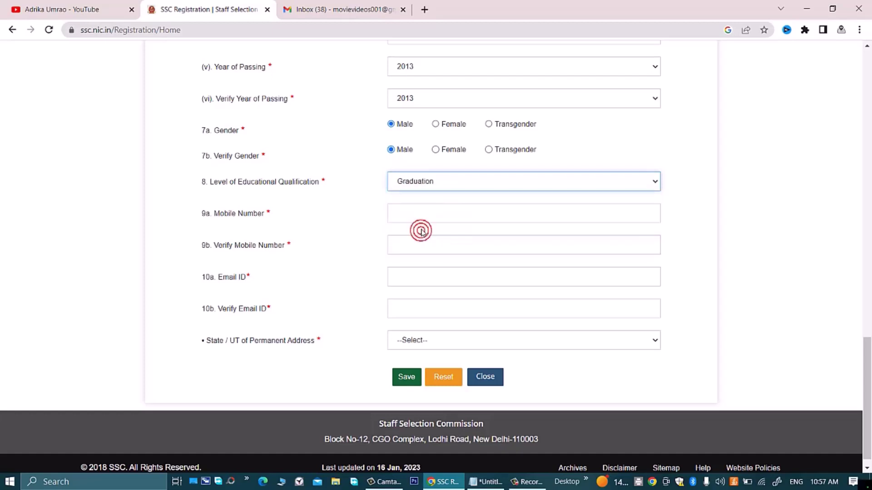
Step: Go through the mobile number and email fields, dismissing autofill suggestions
left_click(425, 207)
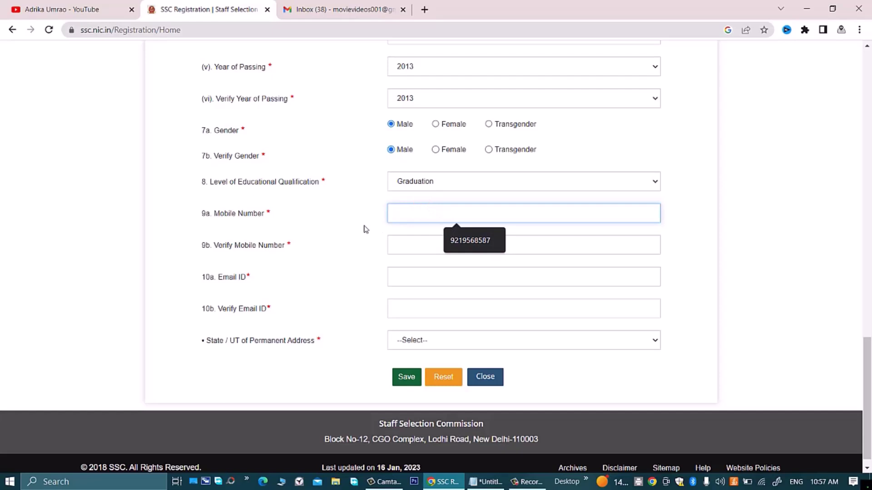
left_click(404, 243)
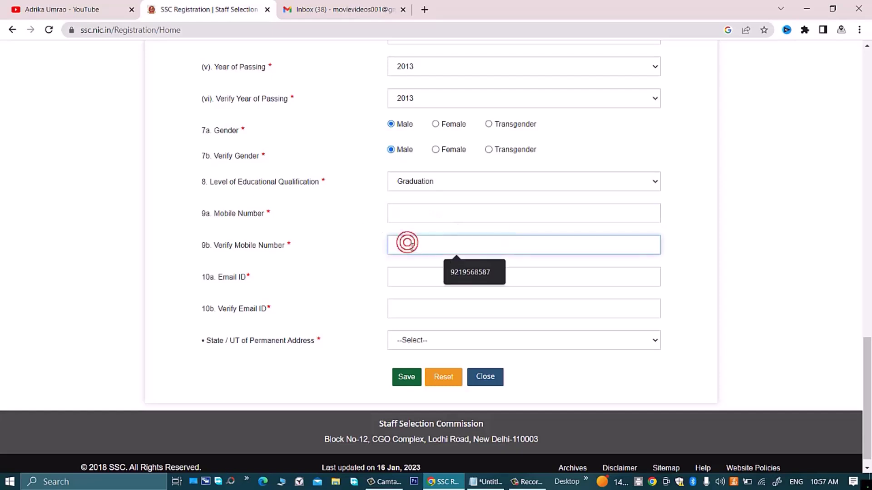
left_click(371, 287)
left_click(411, 277)
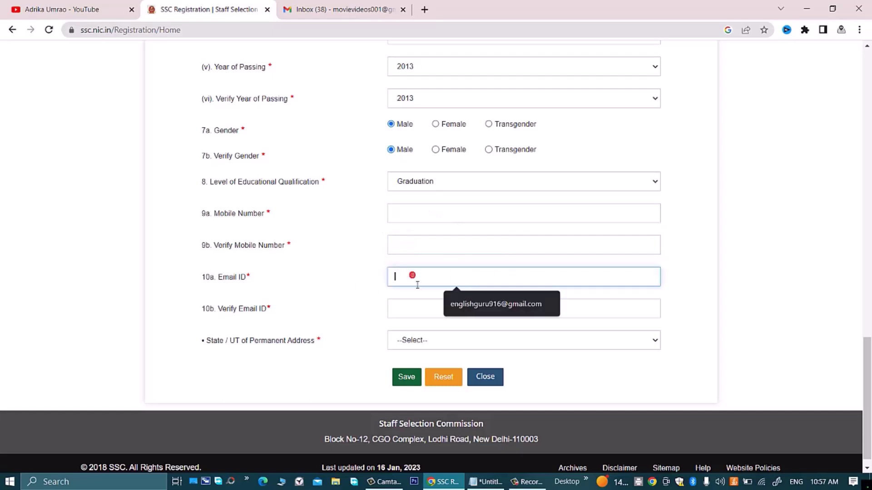
left_click(398, 309)
left_click(342, 331)
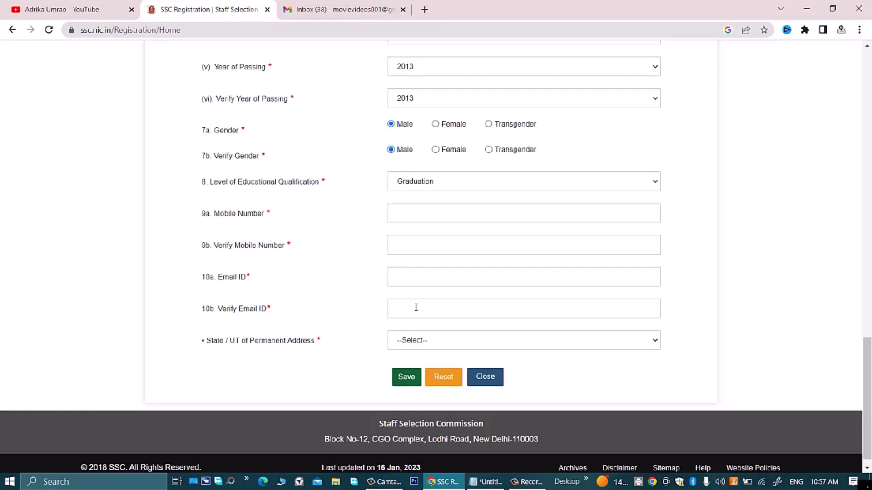
left_click(438, 344)
Step: Choose Uttar Pradesh as permanent-address state and enter the mobile number and its verification
scroll(452, 197, "down", 4)
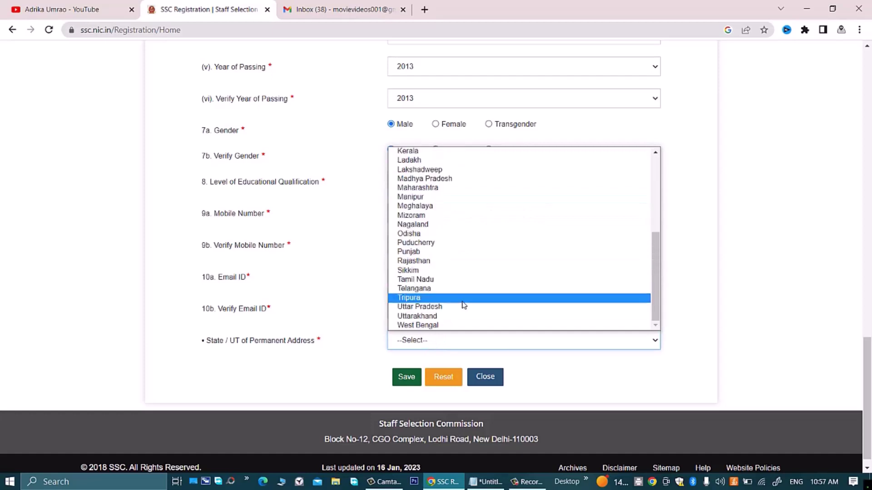
left_click(447, 307)
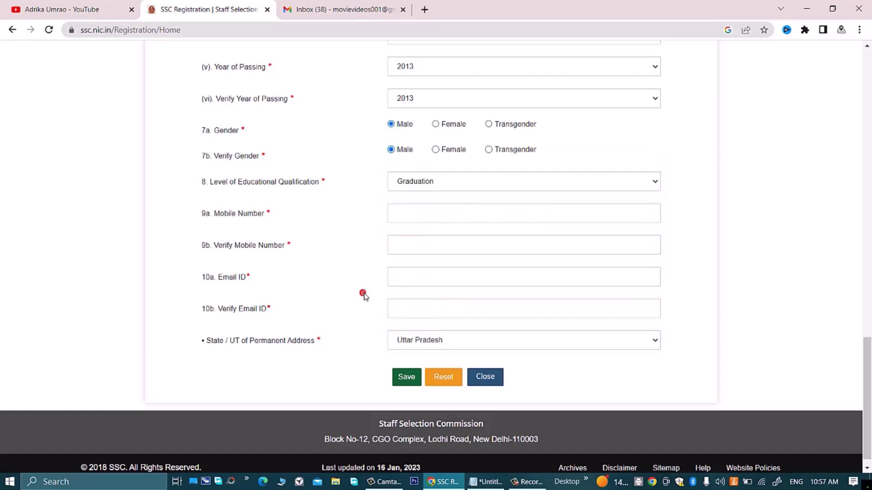
left_click(436, 216)
type("8765")
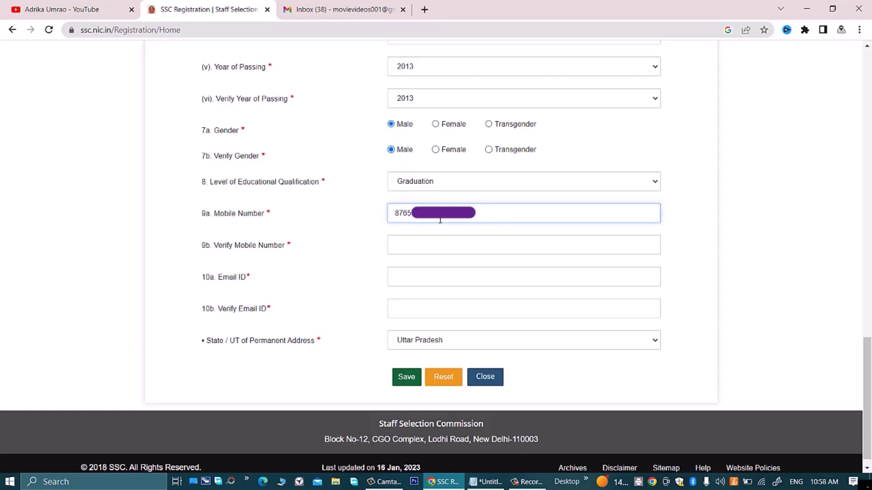
left_click(415, 246)
type("8765")
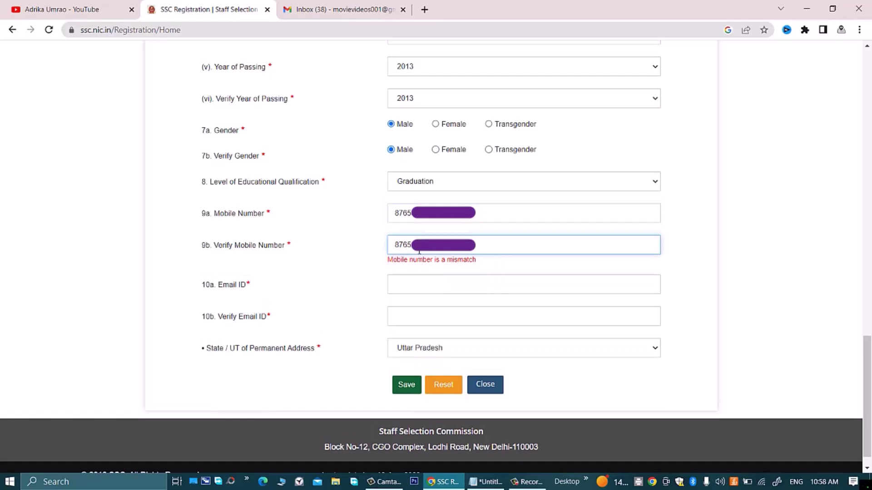
Step: Complete the email ID and retype the email address in Verify Email ID
left_click(454, 278)
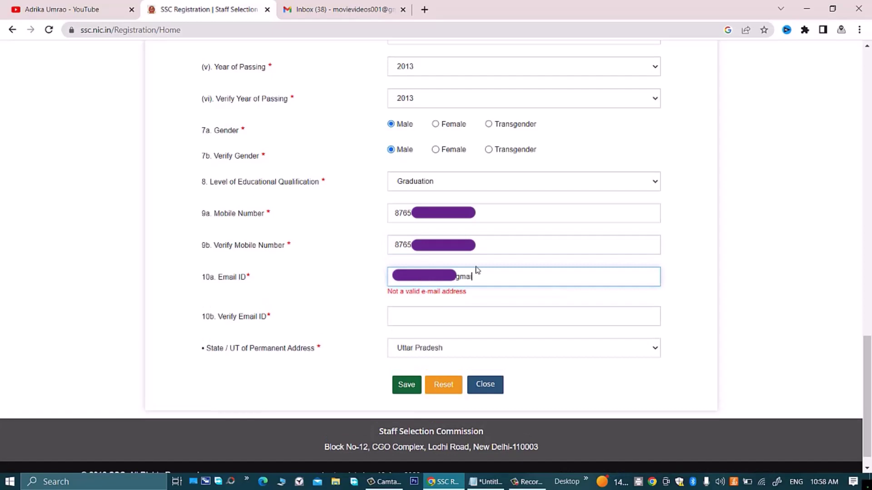
type("l.com")
left_click(457, 307)
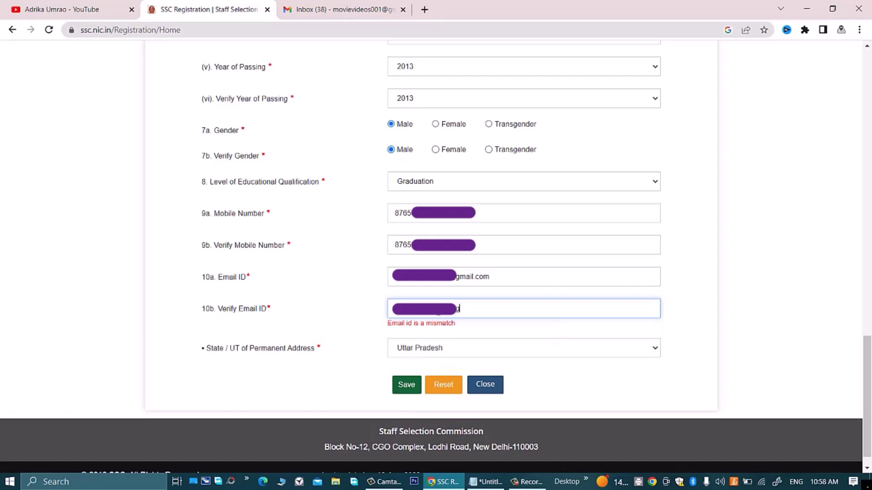
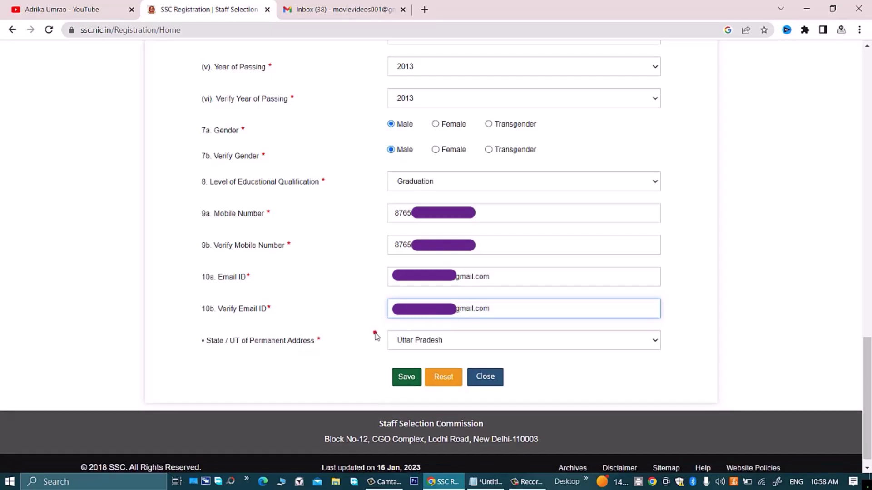
left_click(375, 334)
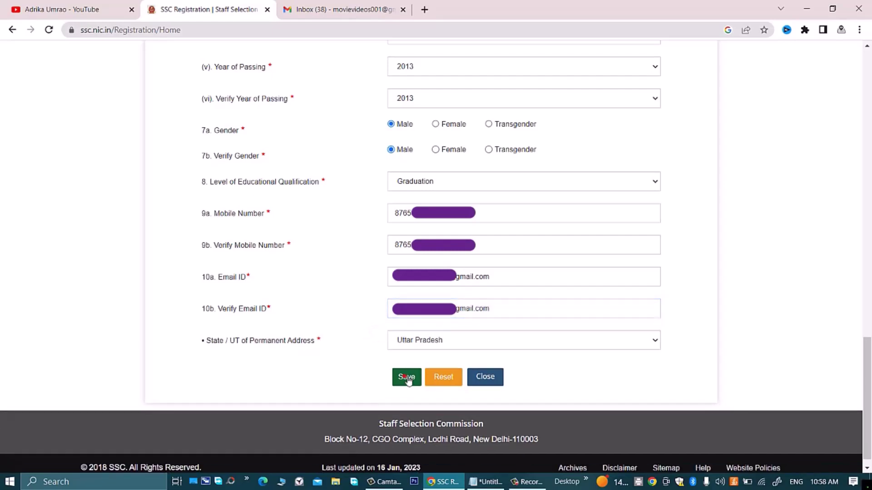
Step: Save the basic details, confirm mobile and email, and dismiss the saved and partial-registration notices
left_click(406, 378)
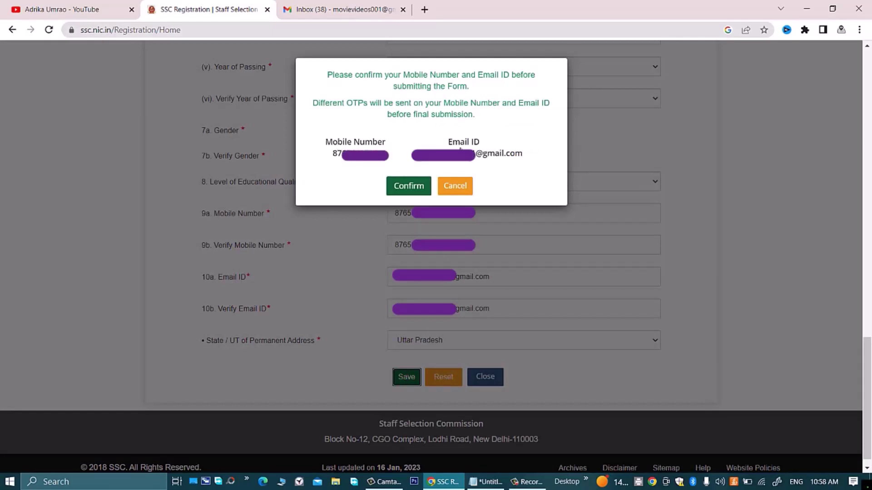
left_click(421, 190)
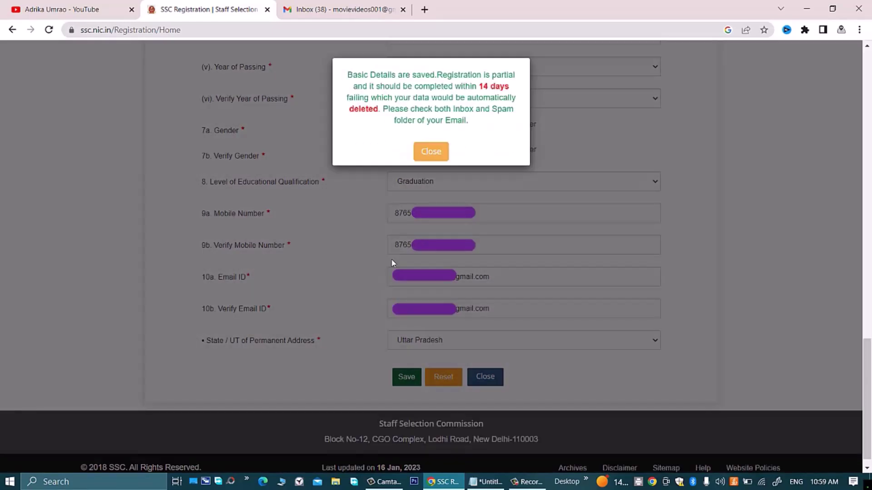
left_click(430, 151)
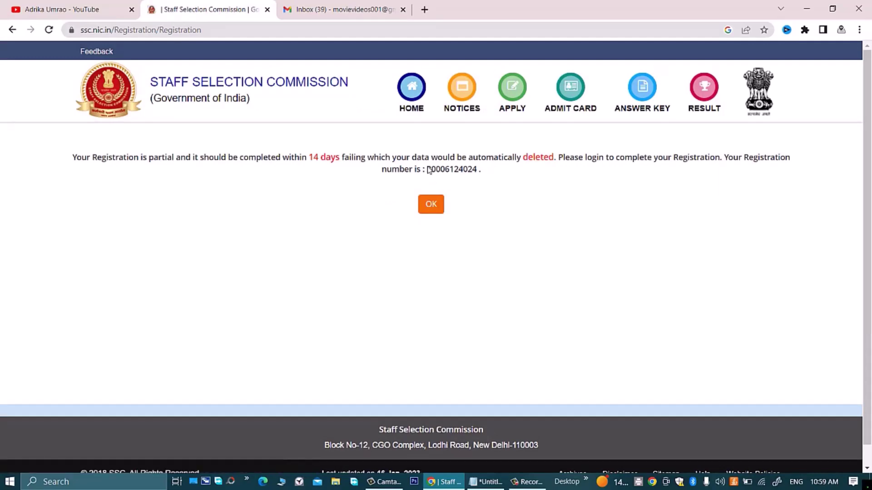
left_click(430, 203)
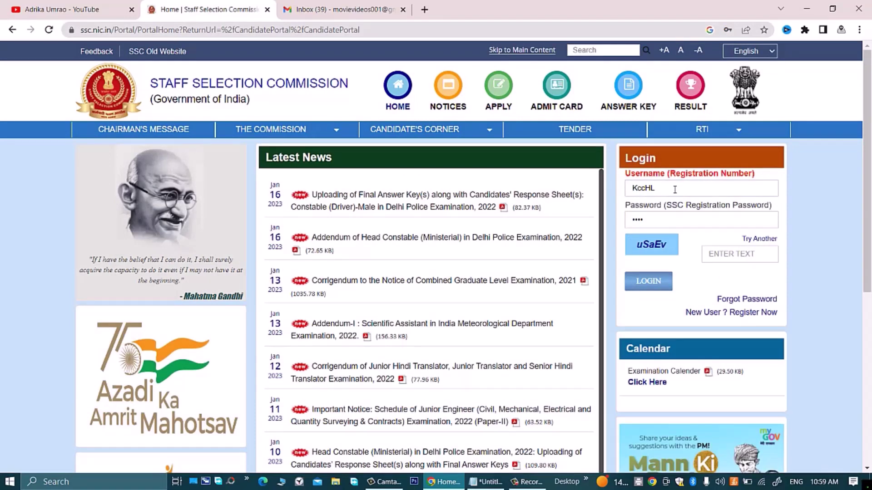
Step: Copy the registration number from the SSC email in Gmail into the portal's Username field
left_click(345, 9)
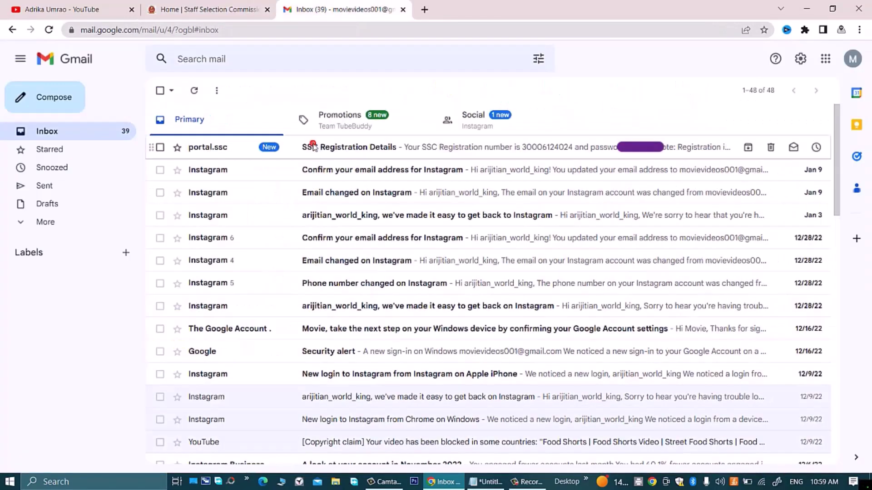
left_click(313, 147)
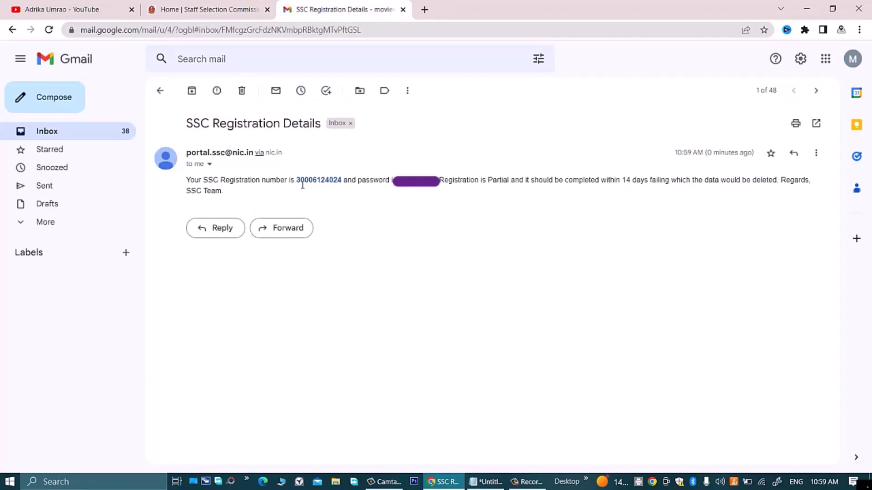
left_click_drag(296, 182, 342, 186)
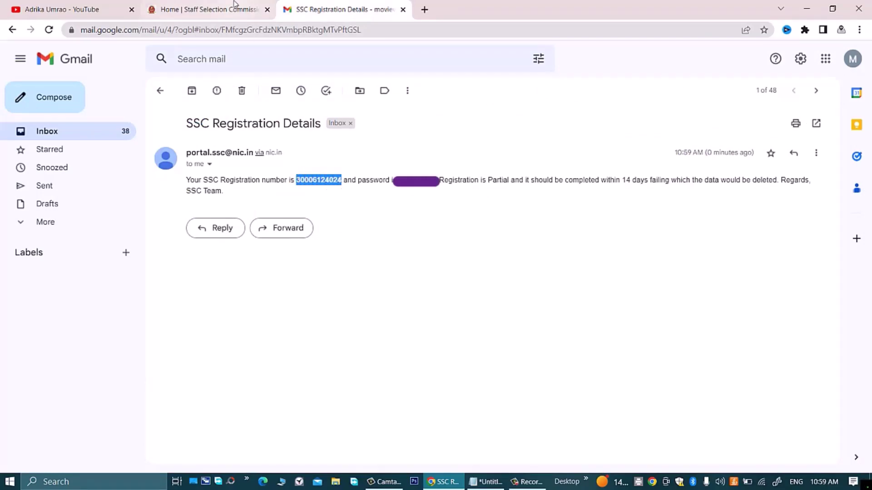
left_click(234, 7)
left_click(659, 187)
key("ctrl+v")
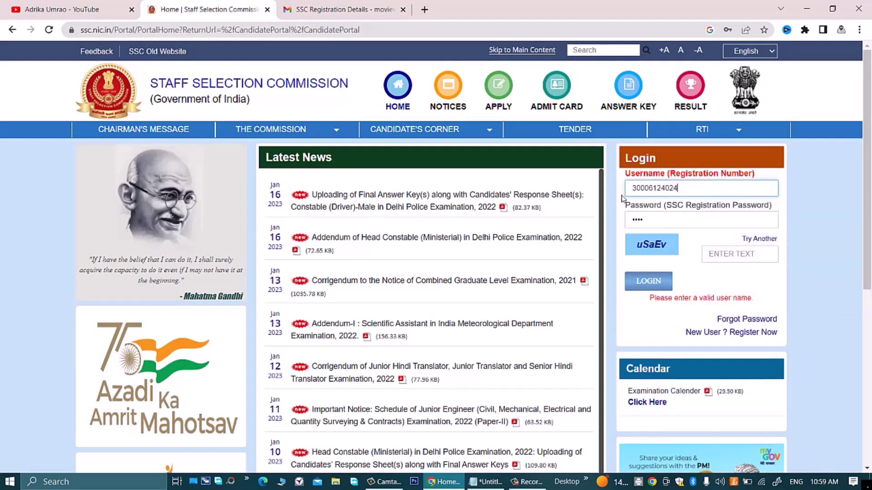
Step: Enter the password and the captcha text, then log in to the SSC portal
left_click(370, 9)
left_click(410, 186)
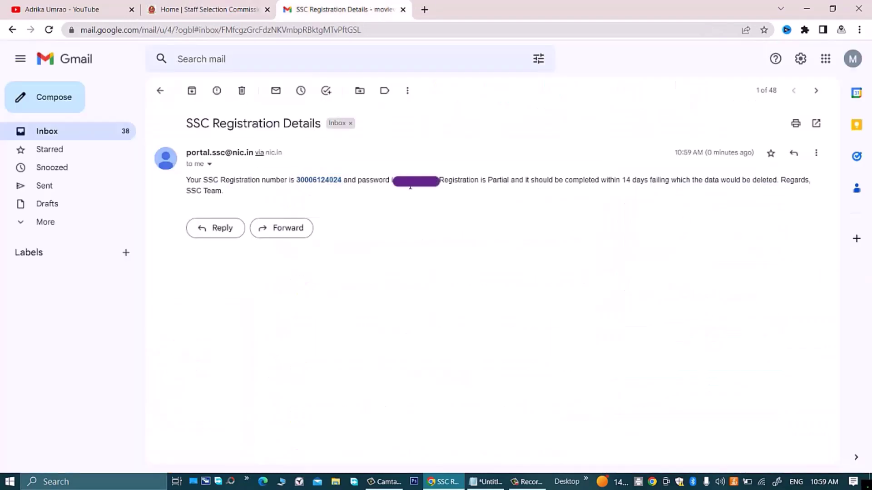
left_click(208, 9)
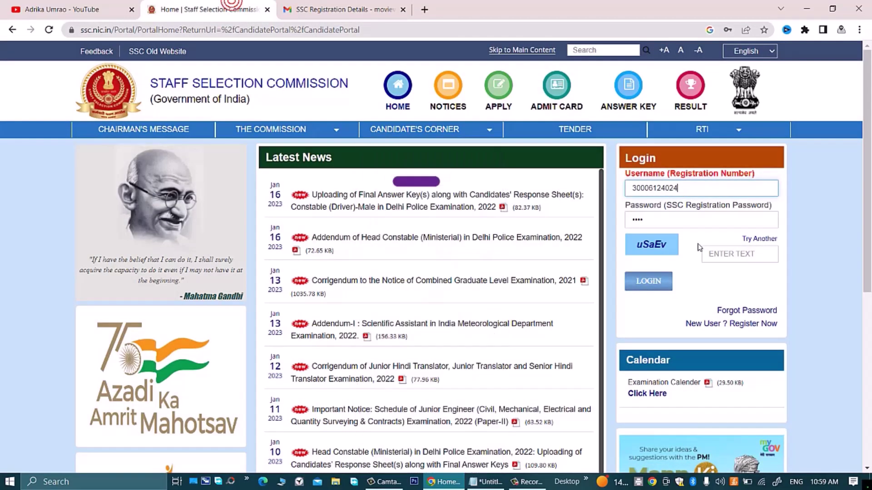
left_click(631, 219)
left_click(765, 256)
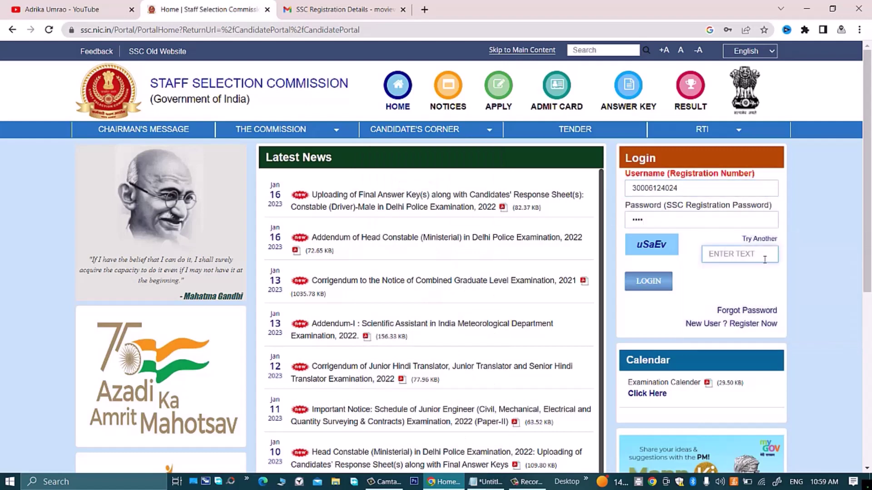
type("uSaEv")
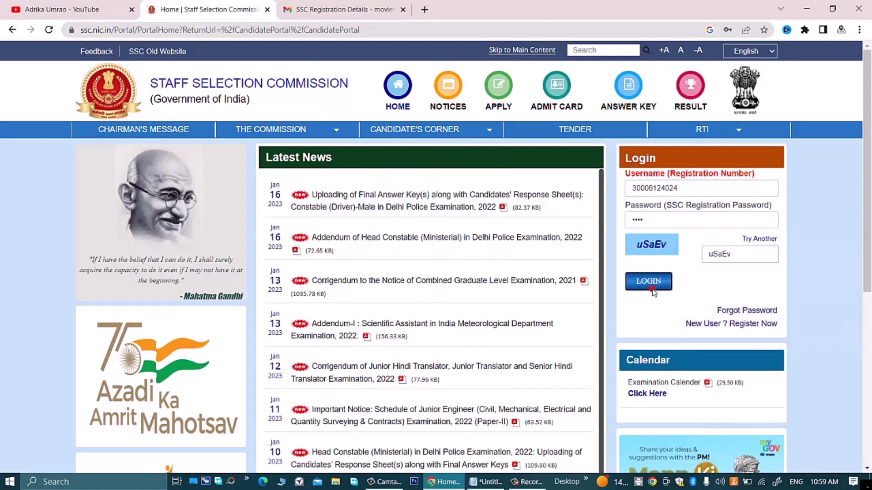
left_click(648, 281)
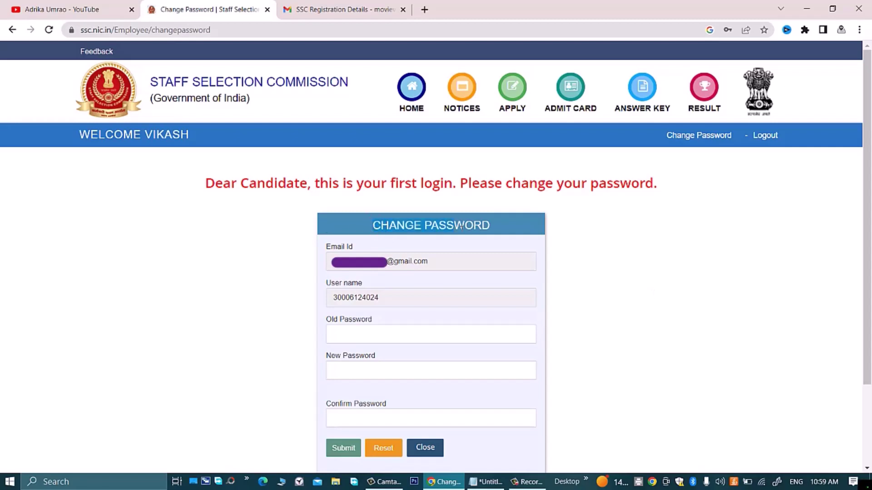
Step: Enter the emailed old password and paste in the new password
scroll(454, 227, "down", 3)
left_click(456, 234)
left_click(394, 237)
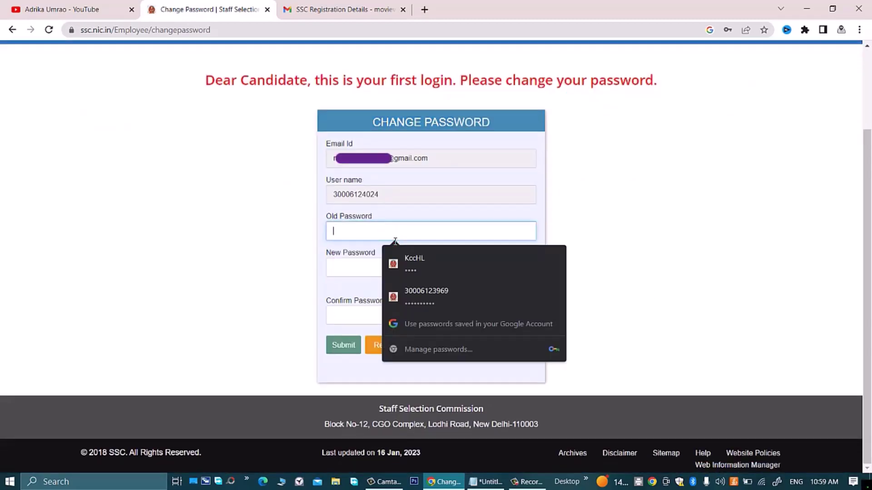
left_click(339, 5)
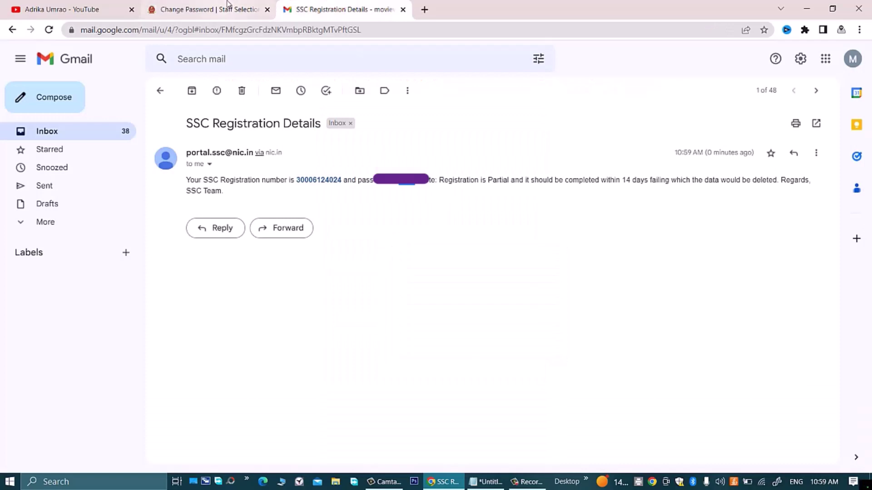
left_click(223, 7)
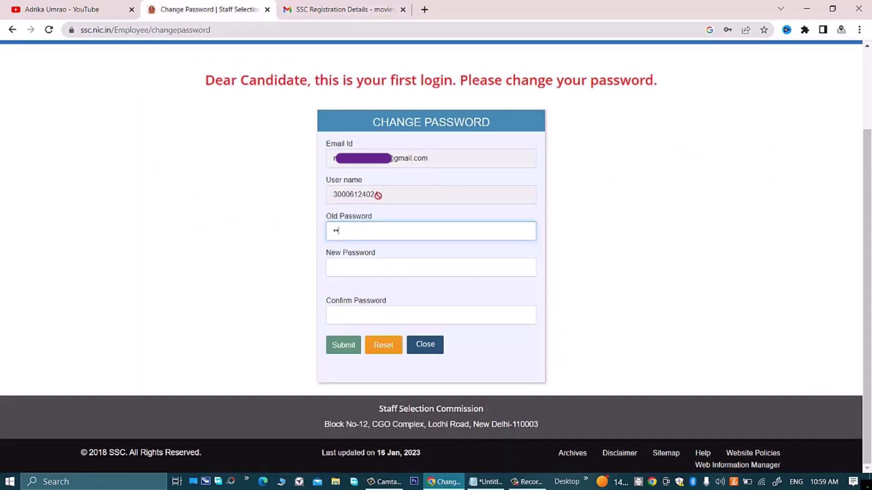
type("••")
left_click(376, 271)
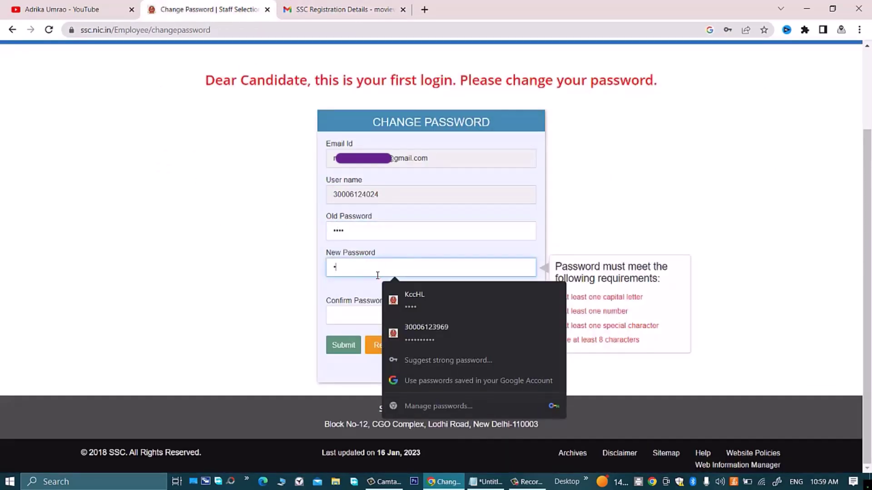
key("ctrl+v")
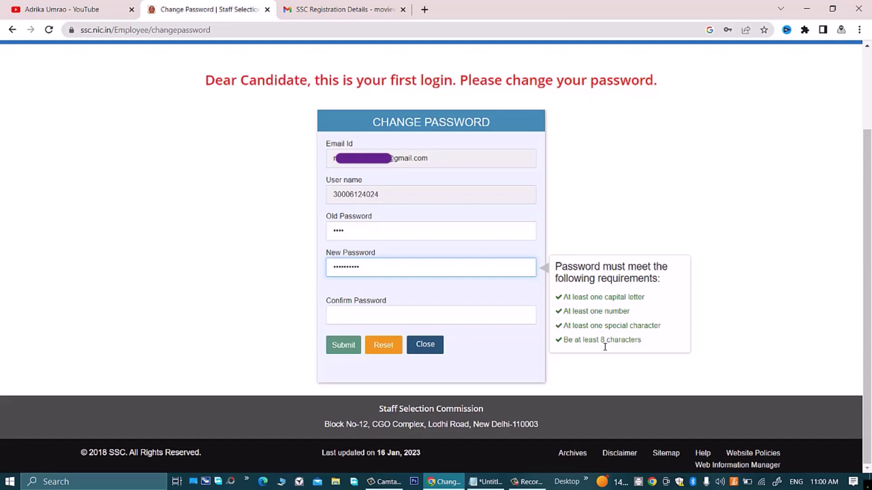
Step: Confirm the new password, submit the change, save it in Chrome, and close the success message
left_click(439, 320)
type("abc")
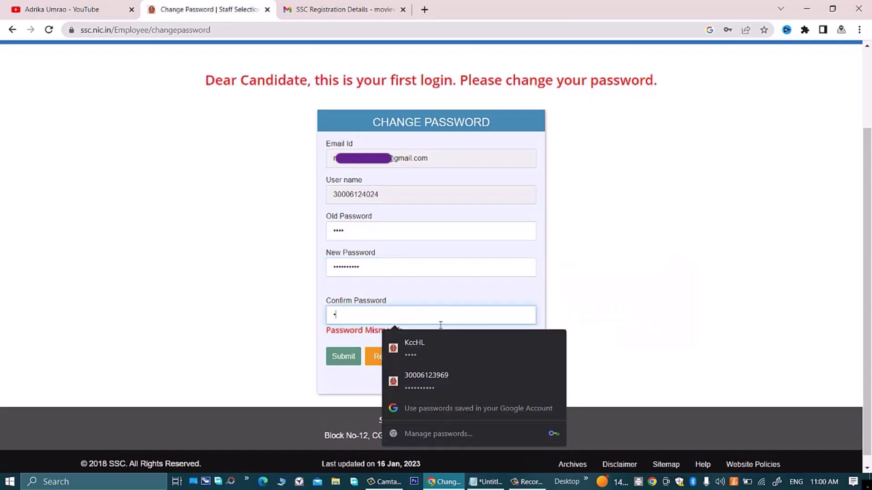
type("12345")
left_click(342, 355)
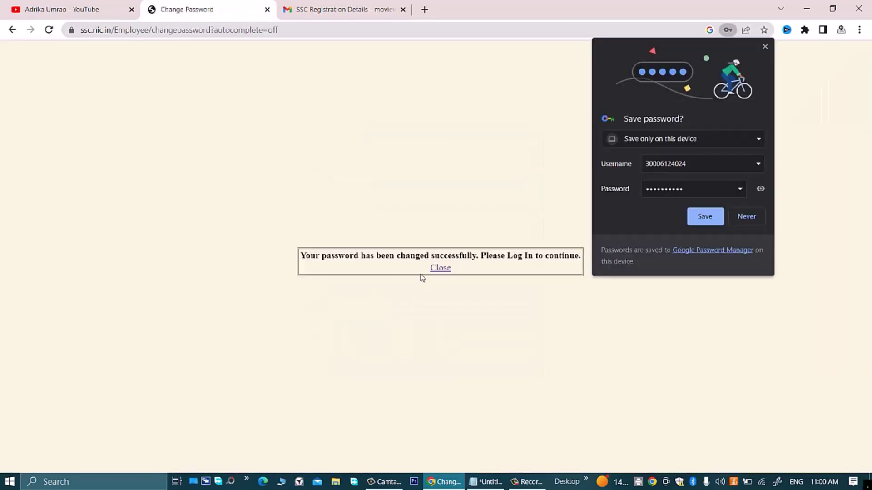
left_click(710, 218)
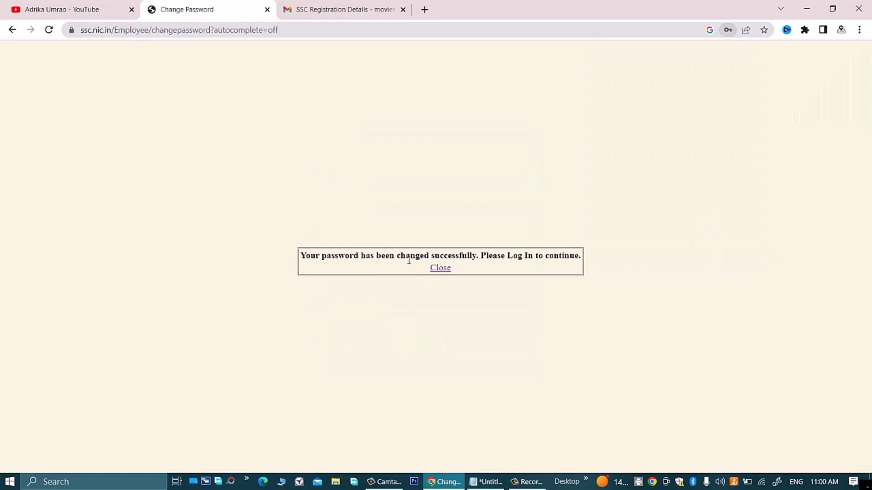
left_click(444, 268)
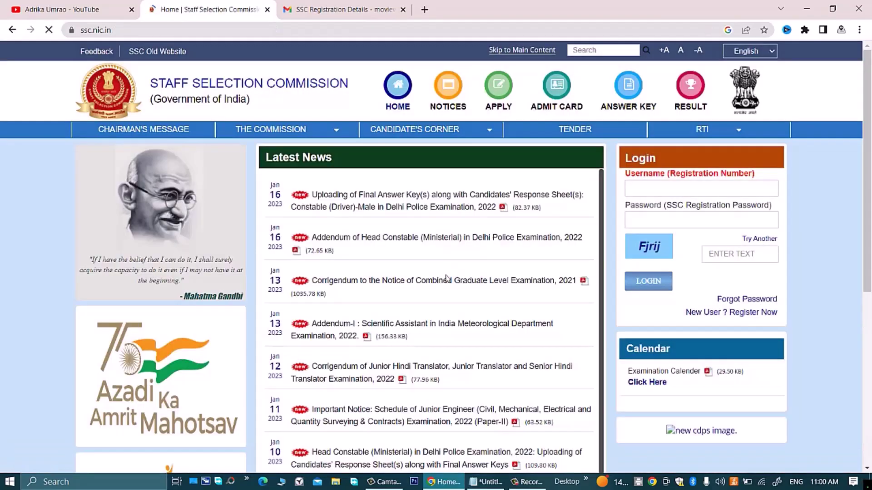
Step: Enter the captcha and log in with the new password
left_click(731, 254)
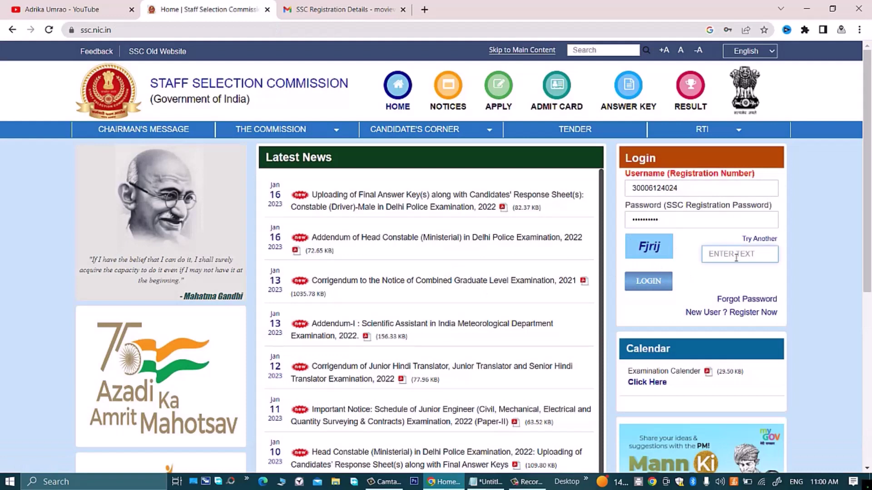
type("Fjrij")
left_click(657, 284)
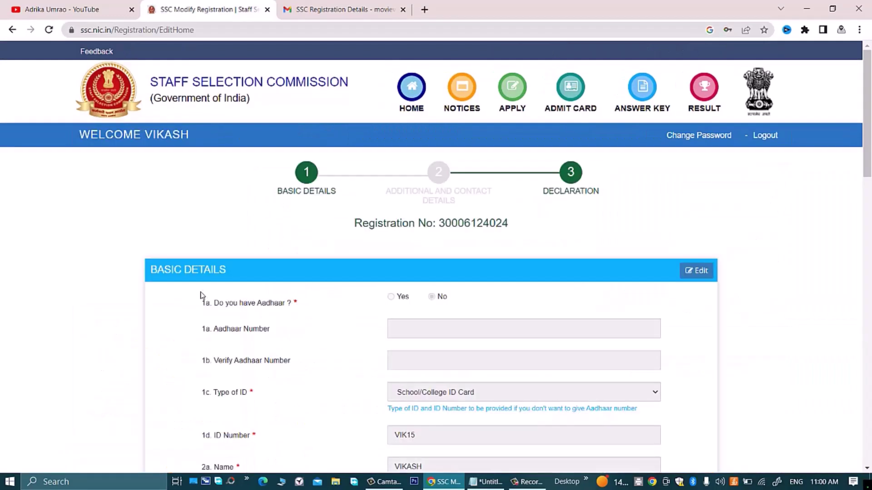
Step: Review the Basic Details page and continue to the Additional and Contact Details form
scroll(418, 250, "down", 15)
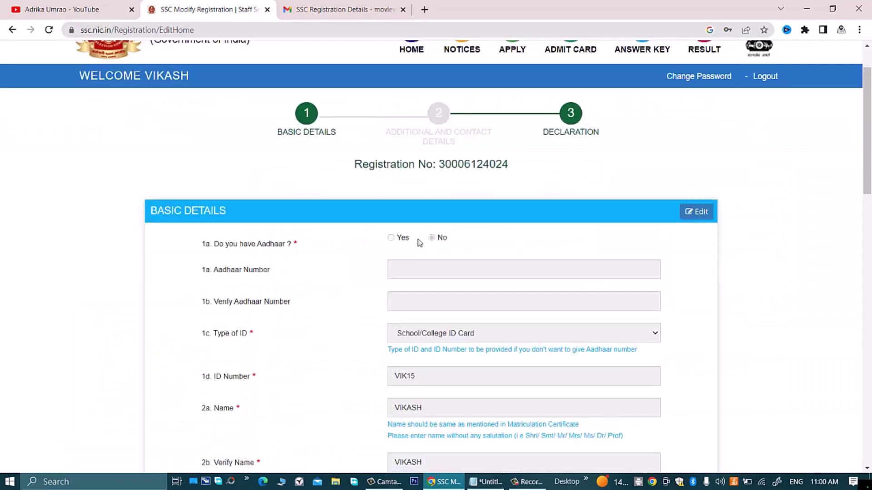
scroll(418, 251, "down", 4)
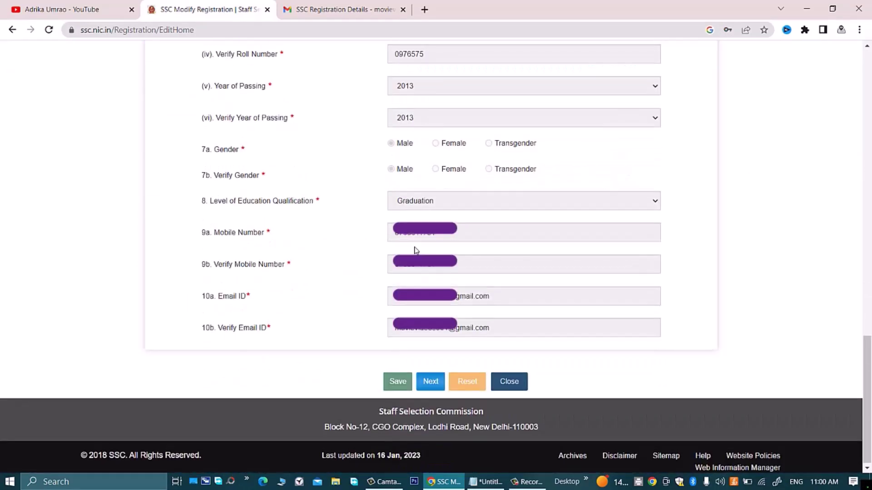
scroll(415, 250, "up", 15)
scroll(415, 250, "up", 5)
scroll(415, 250, "down", 20)
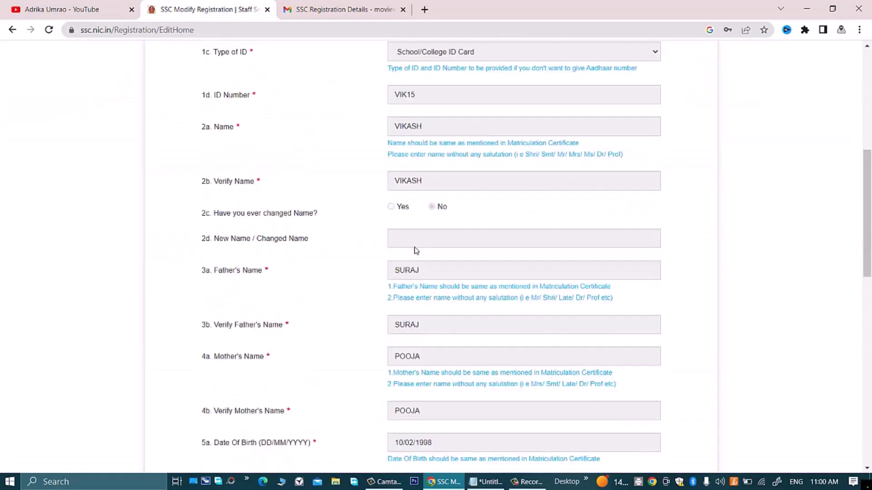
scroll(414, 282, "down", 3)
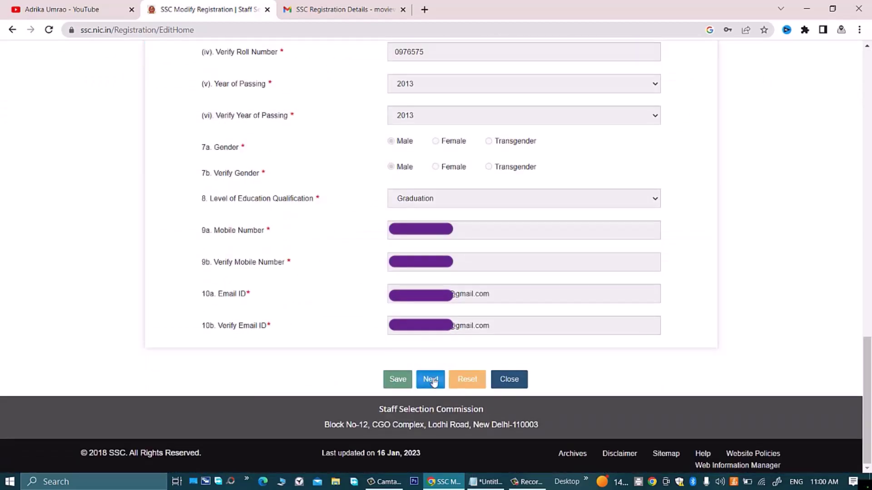
left_click(430, 378)
Step: Set the category to OBC in both the 11a and 11b rows
scroll(338, 249, "up", 13)
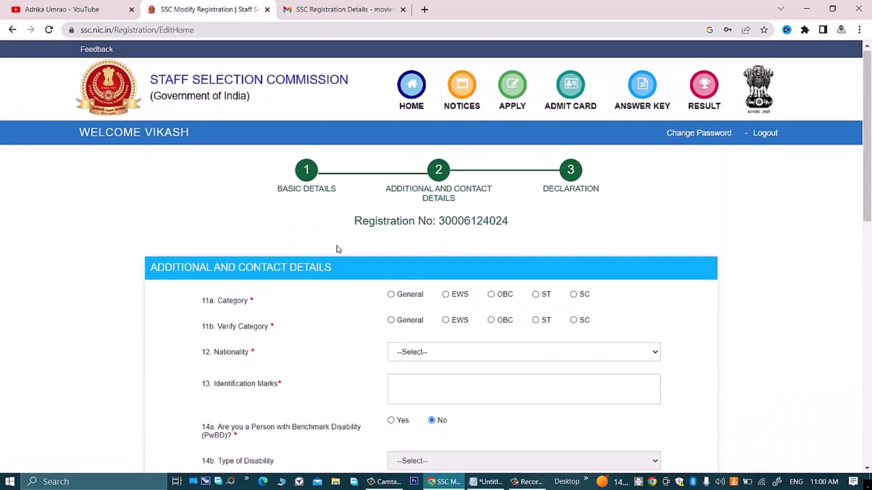
scroll(338, 249, "down", 5)
scroll(338, 249, "up", 3)
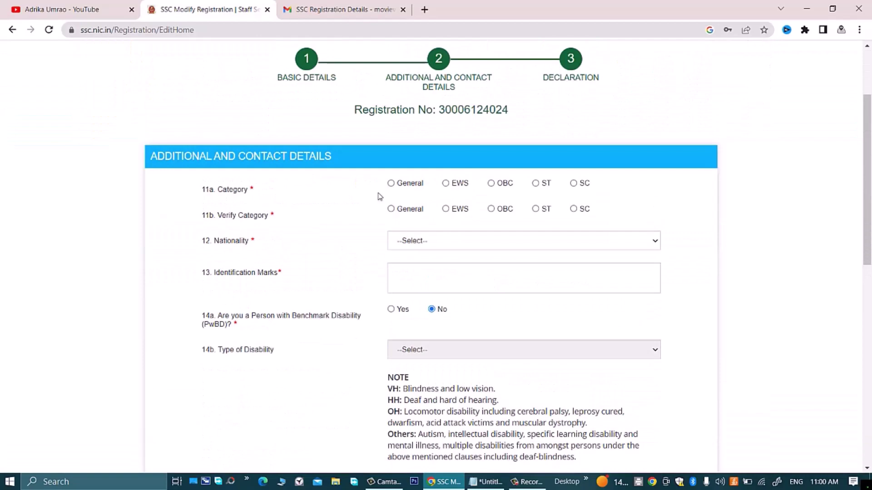
left_click(491, 184)
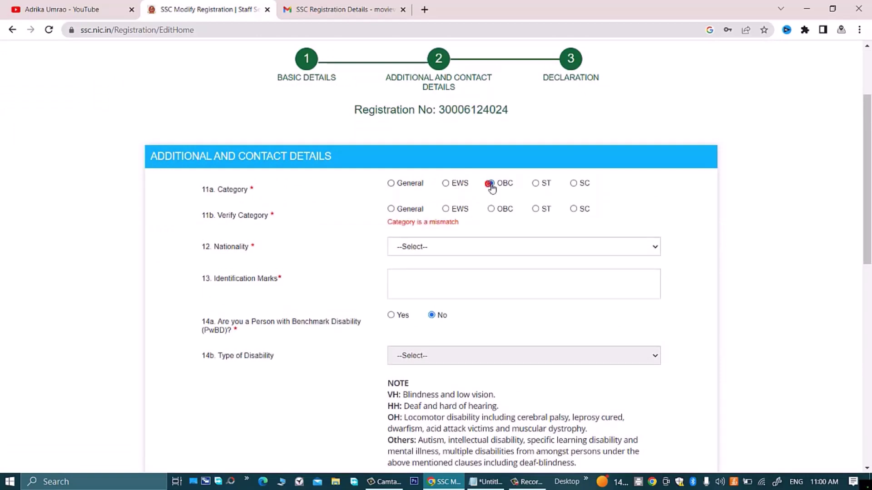
left_click(495, 211)
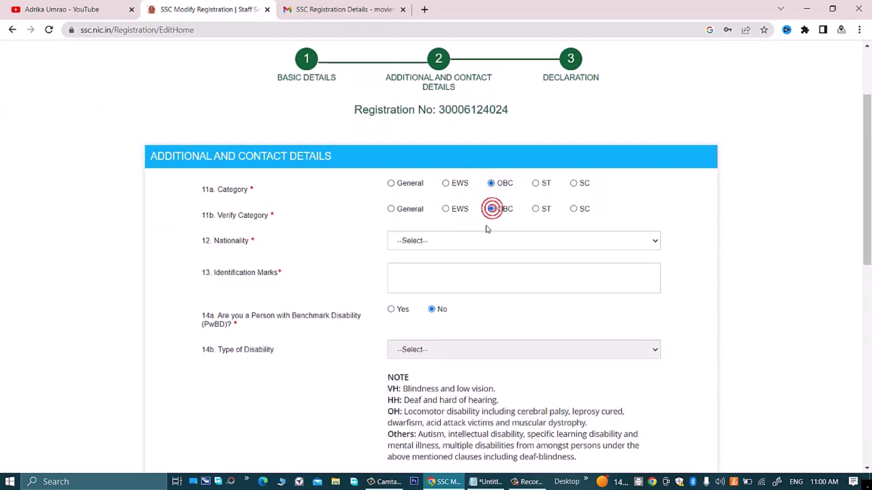
Step: Choose Citizen of India as nationality and enter identification mark 'MOLE ON NECK'
left_click(479, 240)
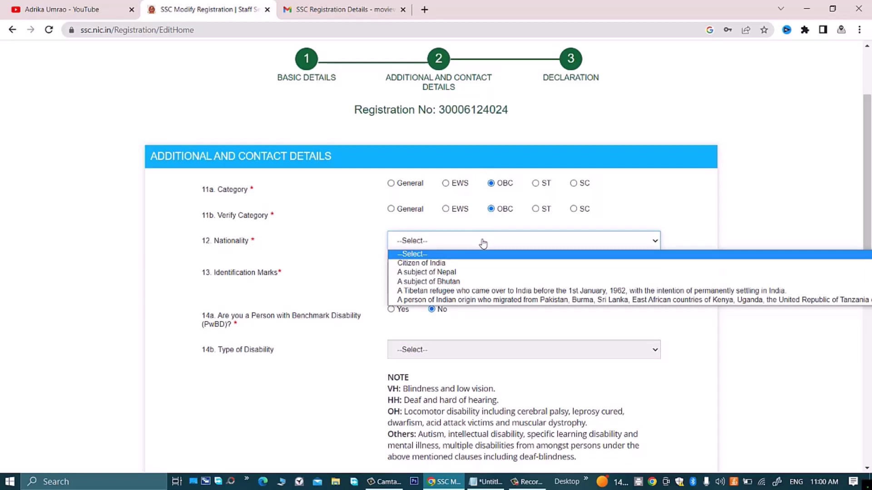
left_click(470, 264)
left_click(461, 282)
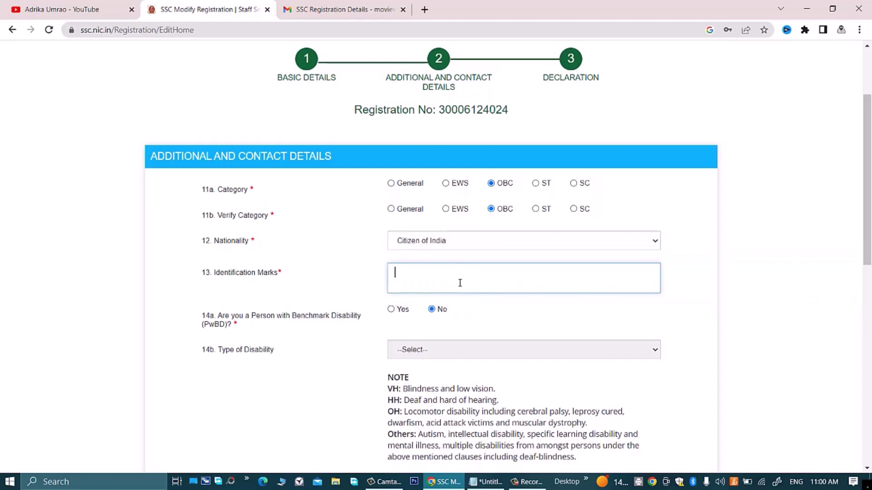
type("MOLE ON NECK")
scroll(457, 281, "down", 5)
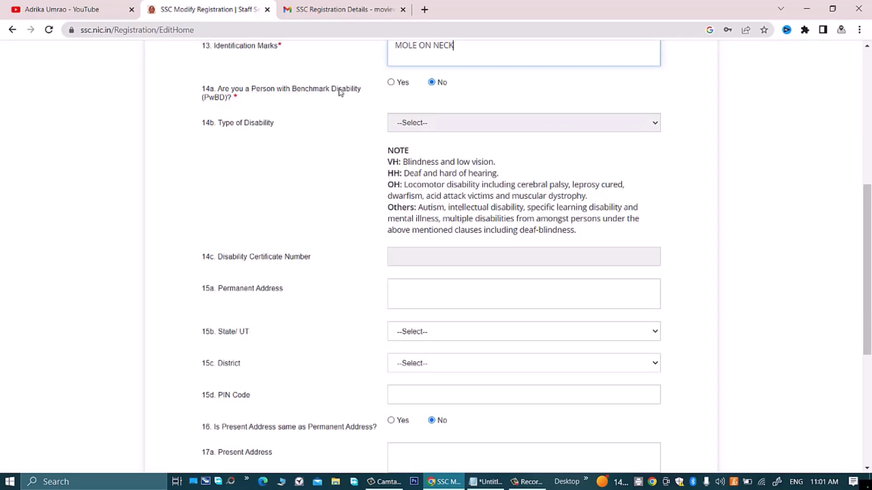
left_click(390, 83)
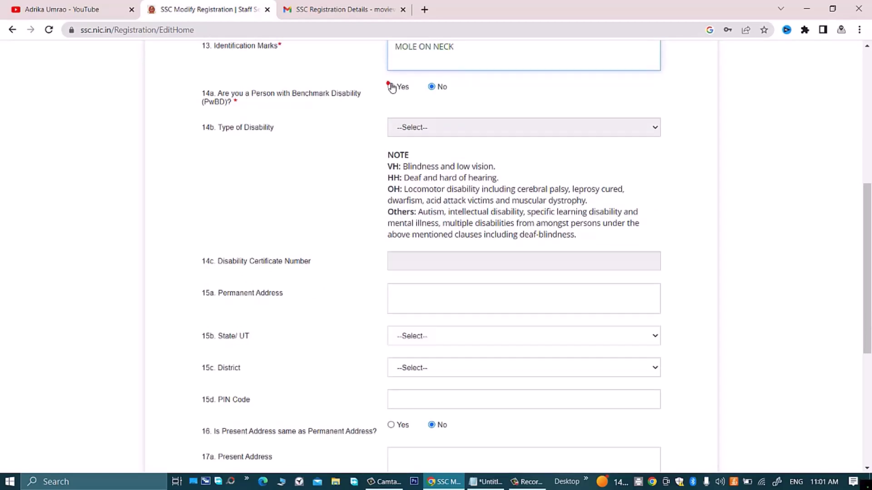
left_click(410, 128)
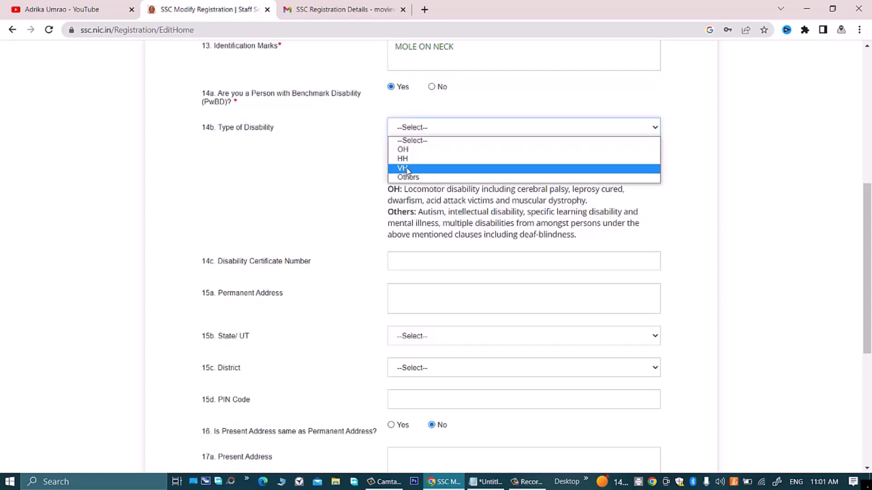
left_click(365, 177)
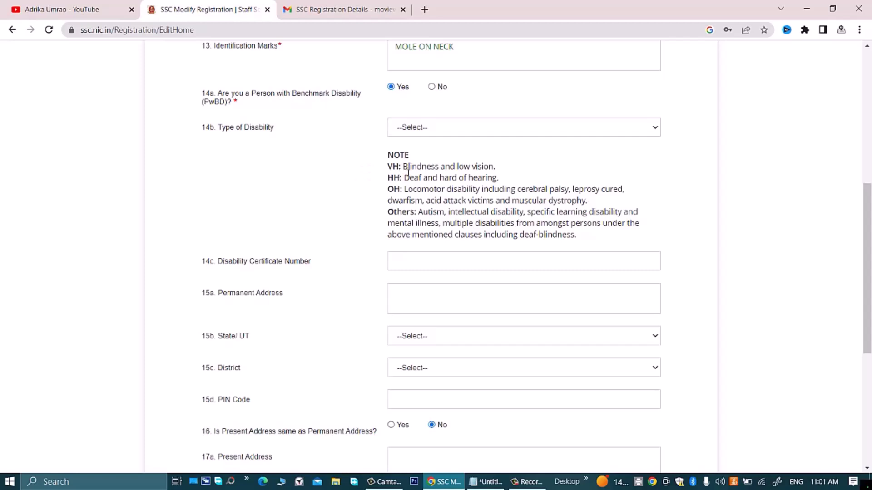
left_click_drag(403, 168, 485, 172)
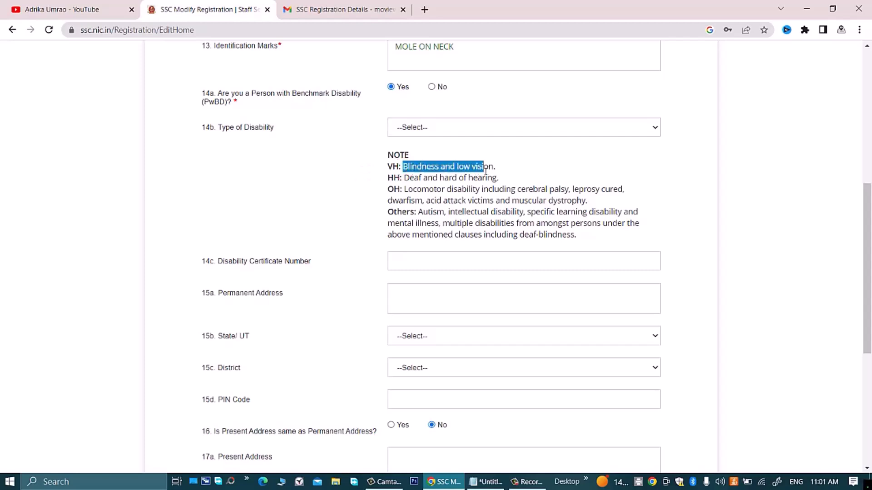
left_click_drag(400, 178, 489, 181)
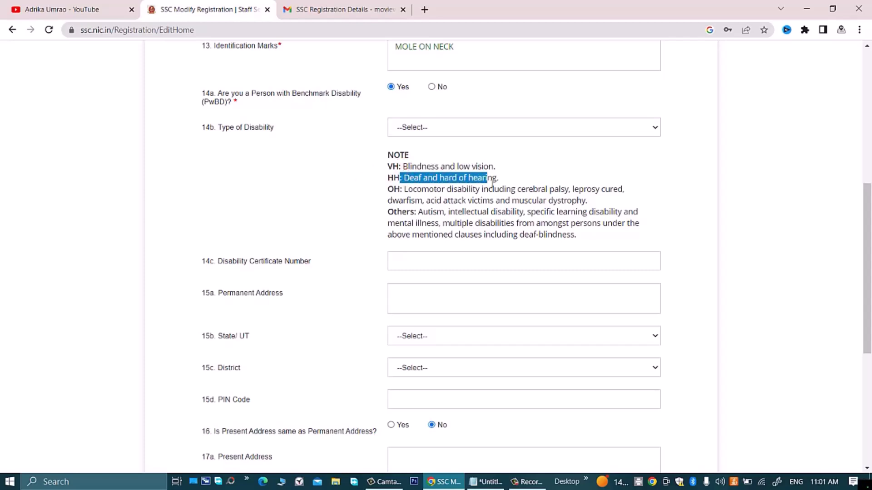
left_click_drag(406, 192, 503, 192)
left_click(503, 192)
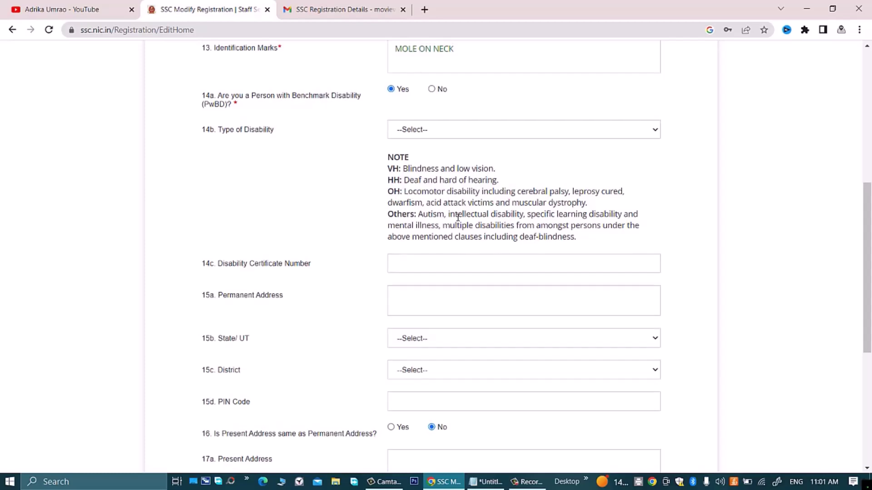
scroll(456, 217, "up", 3)
left_click(442, 240)
left_click(318, 276)
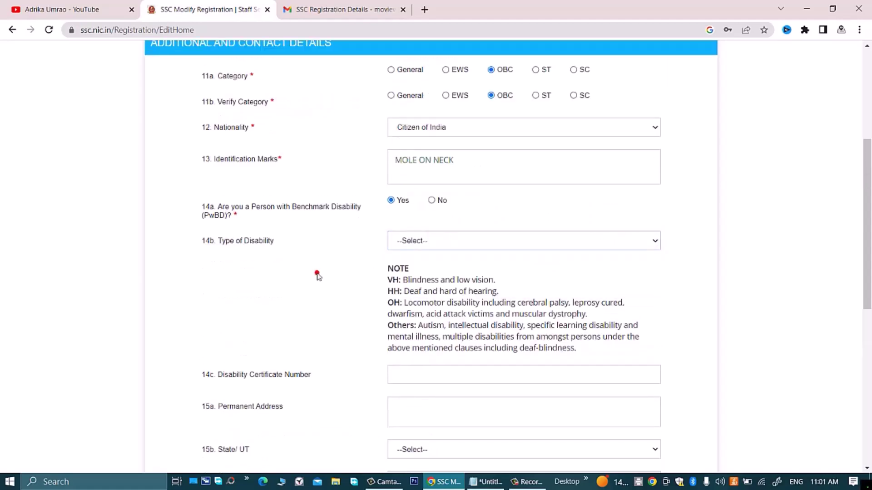
scroll(291, 277, "down", 3)
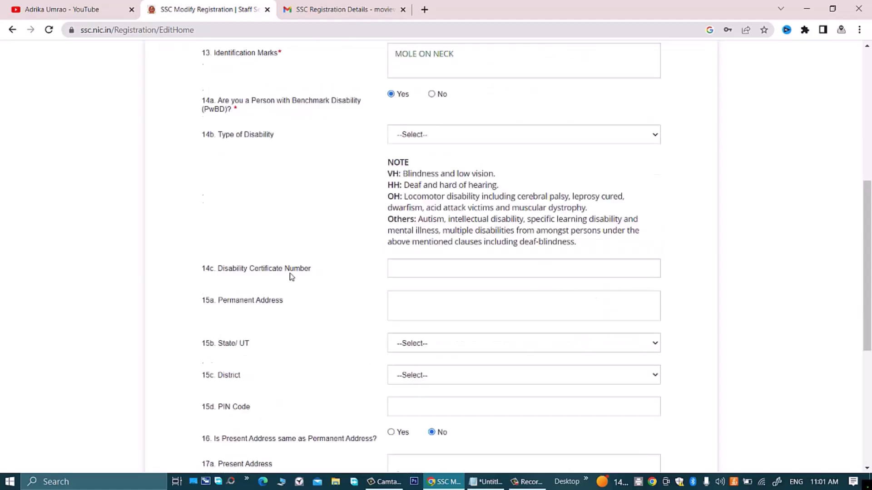
left_click(441, 259)
scroll(443, 264, "up", 3)
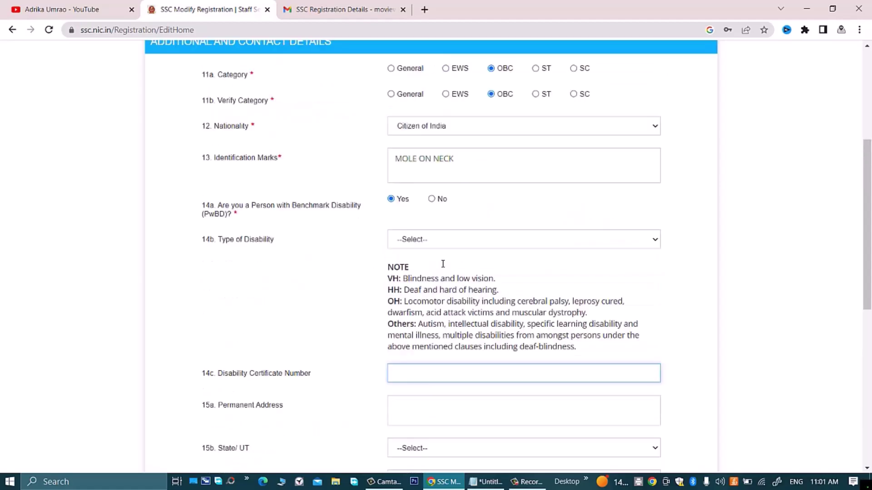
left_click(431, 199)
scroll(434, 204, "down", 2)
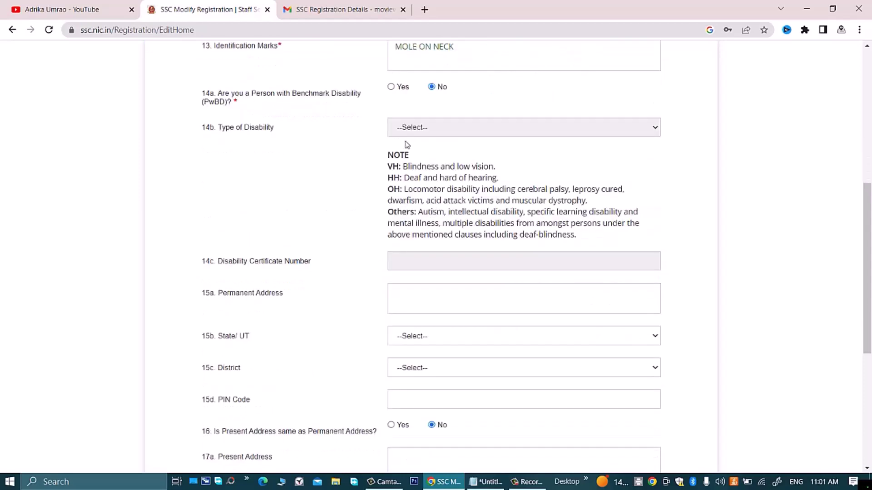
Step: Autofill the permanent address, state and PIN, and pick Lucknow as the district
scroll(303, 151, "down", 2)
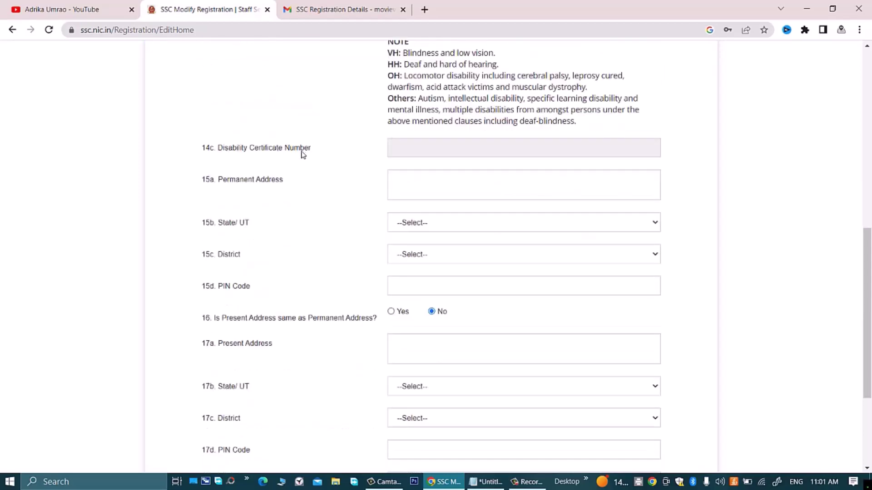
left_click(401, 183)
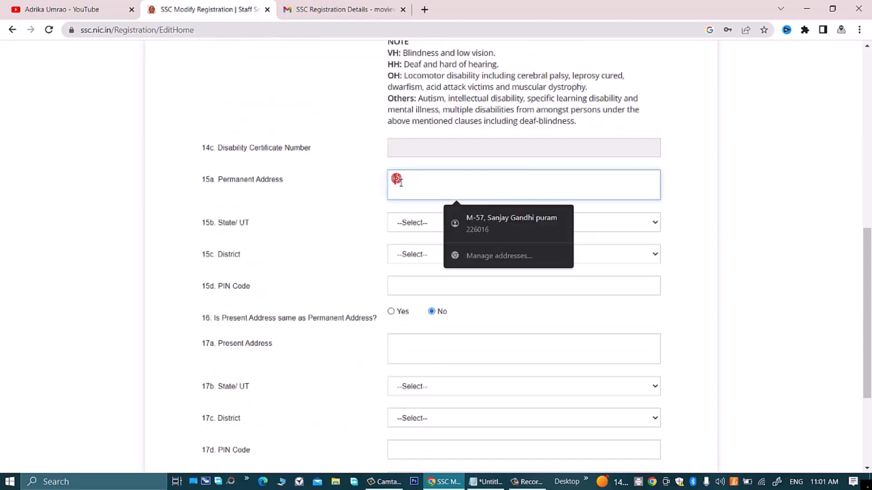
left_click(471, 223)
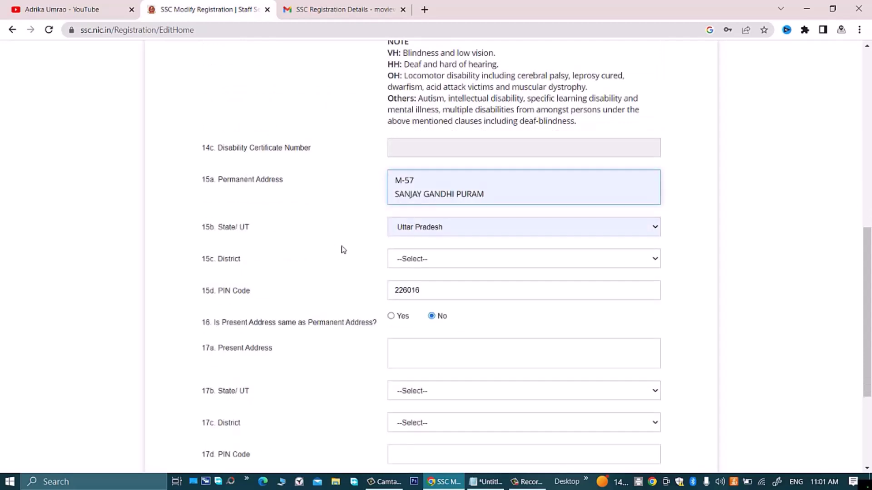
left_click(449, 257)
scroll(436, 354, "down", 5)
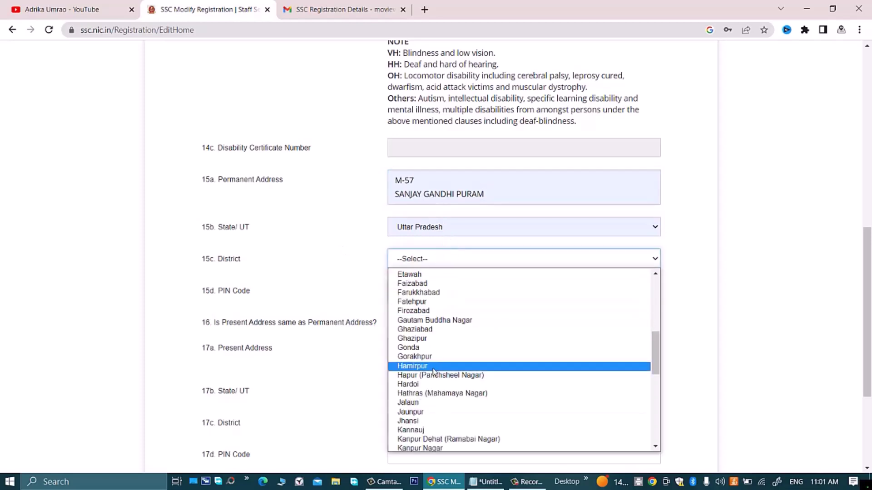
scroll(433, 370, "down", 5)
left_click(413, 275)
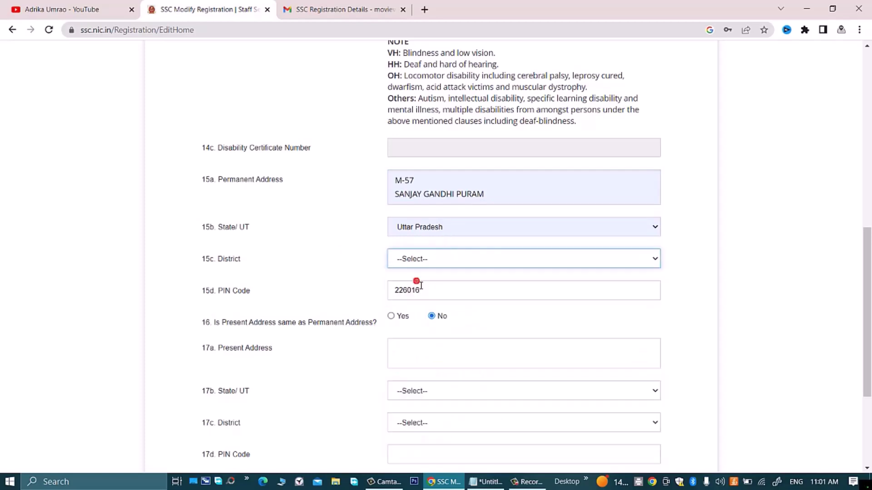
scroll(415, 282, "down", 2)
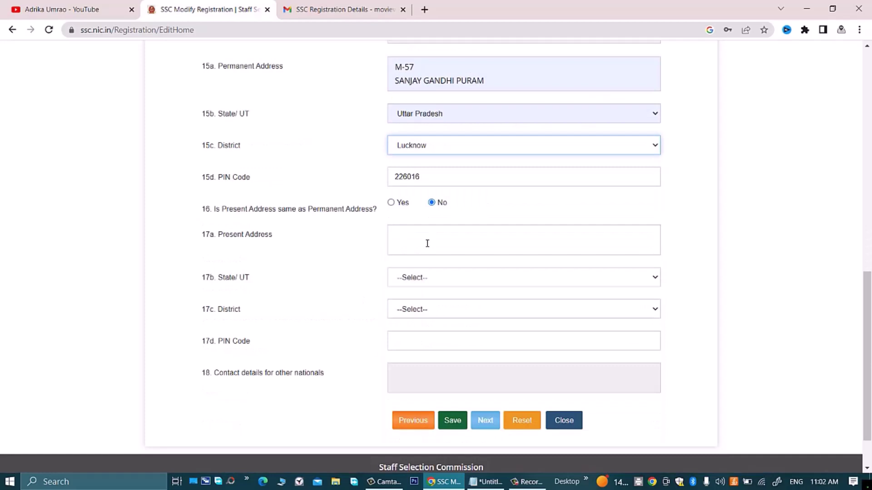
Step: Make the present address the same as permanent (Q16 Yes) and save the contact details
left_click(427, 244)
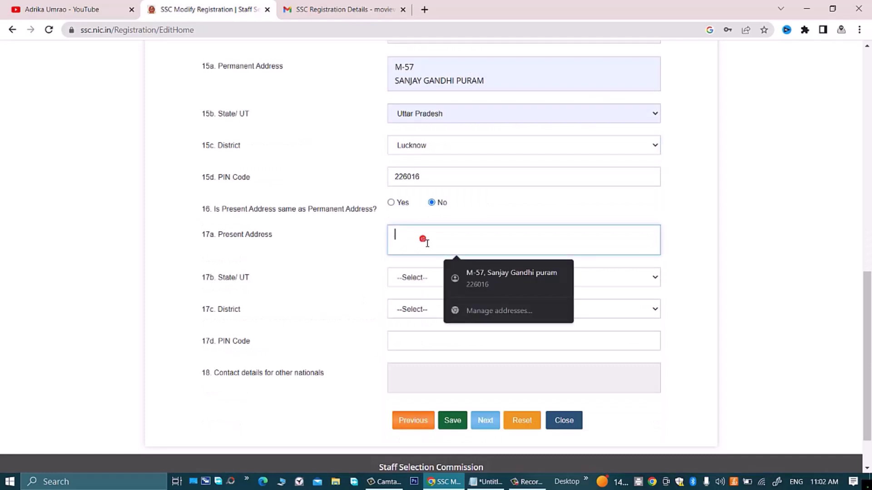
left_click(391, 203)
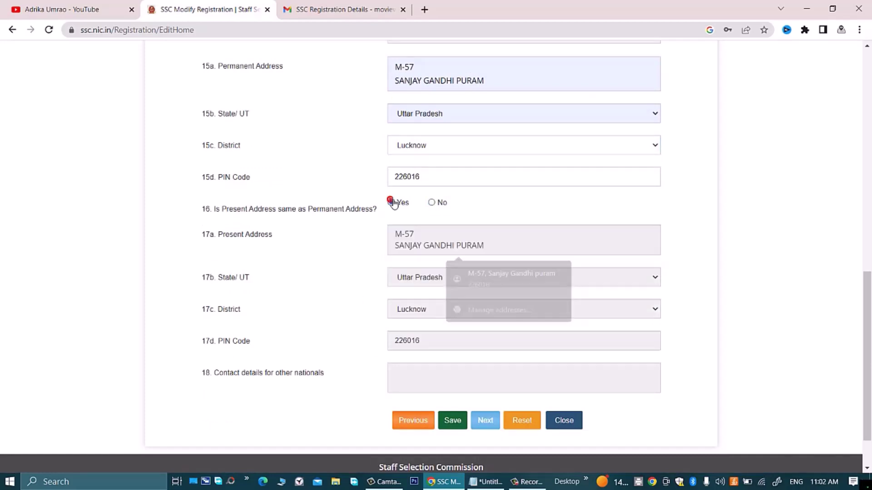
left_click(431, 203)
left_click(437, 236)
left_click(351, 268)
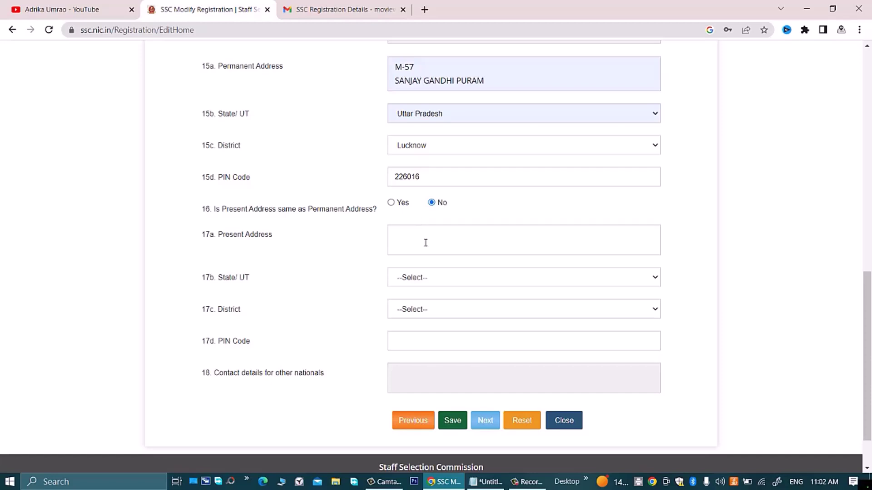
left_click(396, 205)
scroll(382, 245, "down", 1)
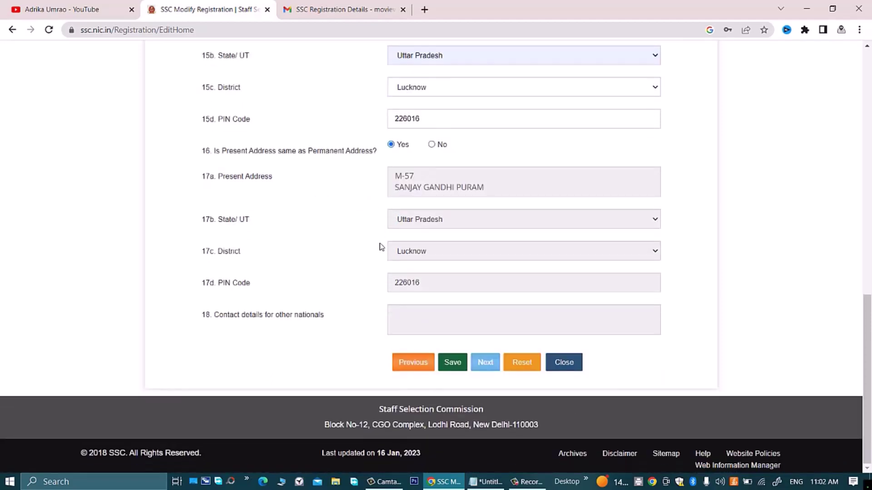
left_click(452, 364)
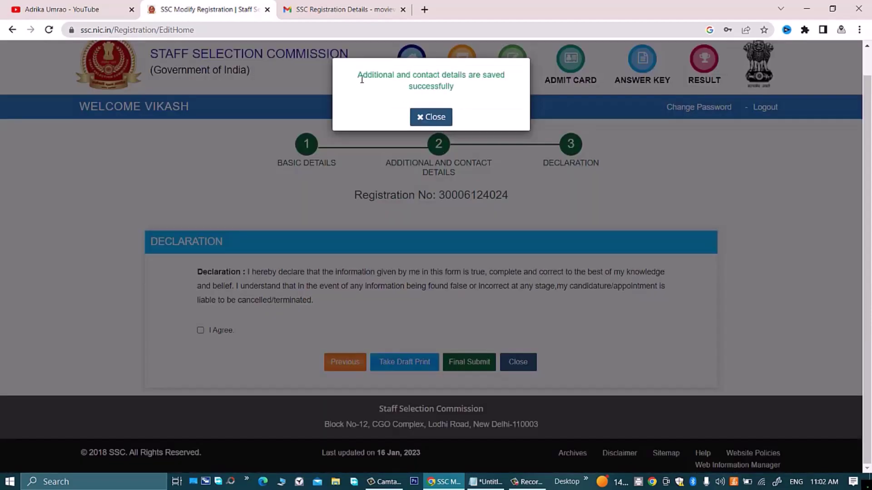
Step: Dismiss the 'saved successfully' message and tick I Agree on the declaration
left_click_drag(358, 77, 504, 89)
left_click(504, 89)
left_click(441, 117)
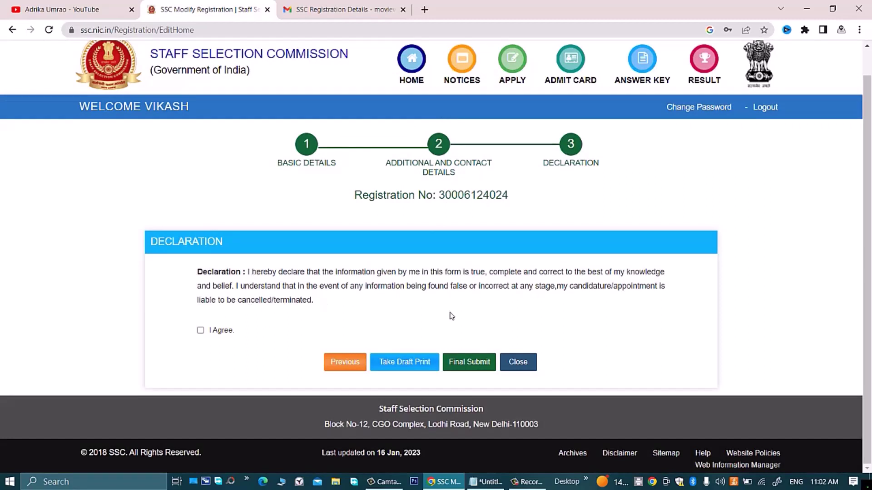
left_click(200, 330)
Step: Generate and review the draft RegistrationReport PDF, then return to the Modify Registration form
left_click(397, 367)
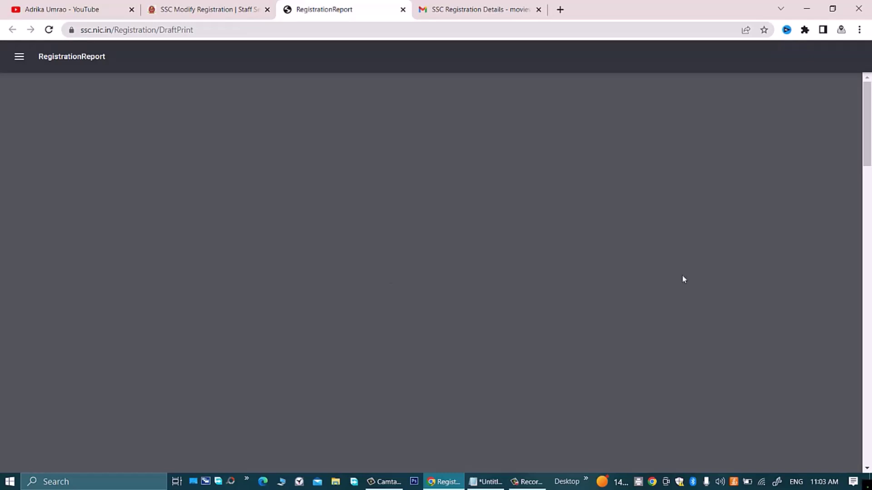
scroll(429, 234, "down", 15)
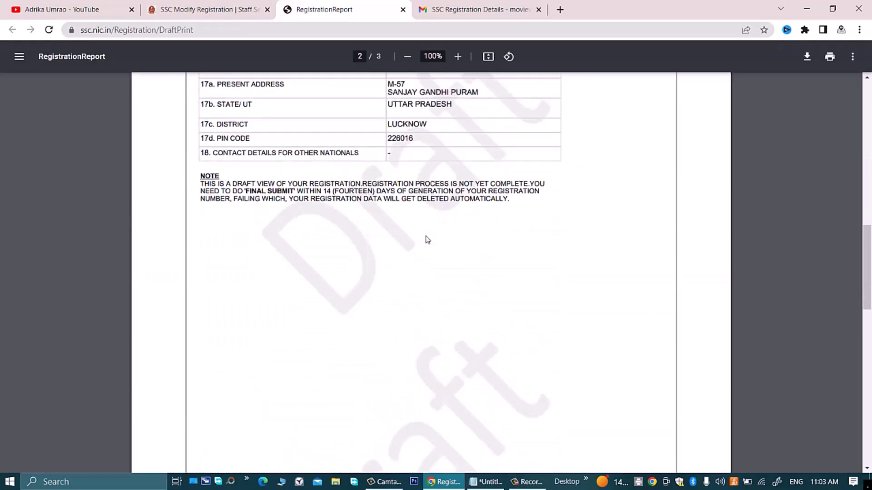
scroll(427, 240, "down", 15)
scroll(427, 240, "up", 10)
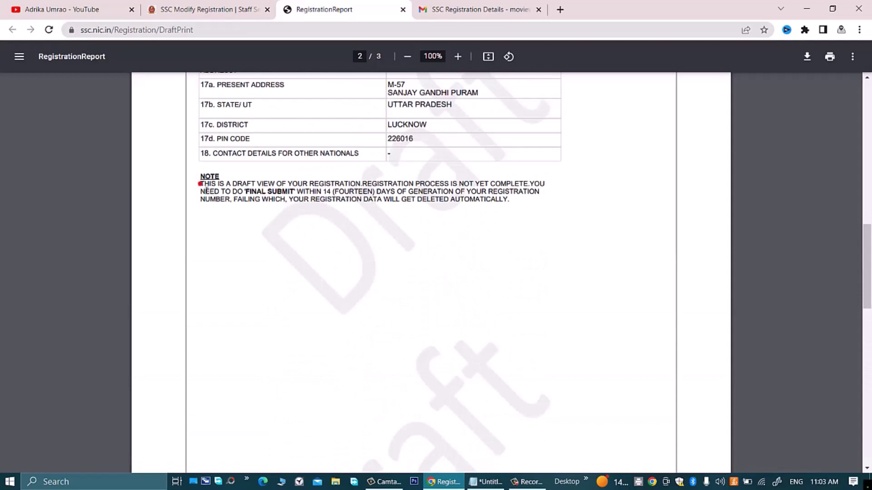
left_click_drag(206, 191, 430, 202)
left_click(429, 202)
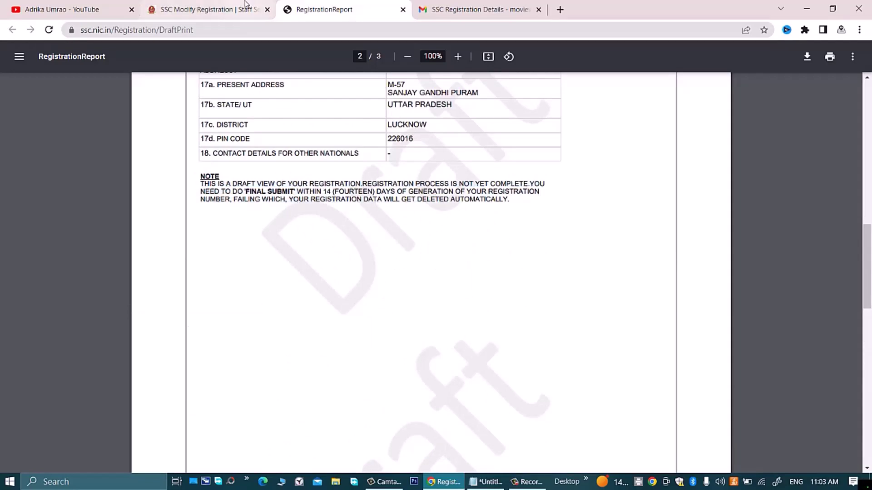
left_click(245, 5)
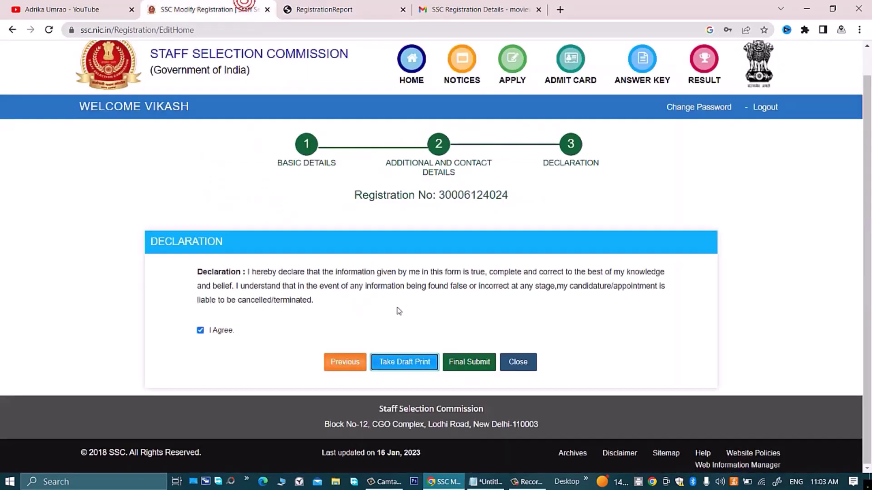
Step: Final-submit the declaration to bring up the Enter OTP dialog
left_click(468, 362)
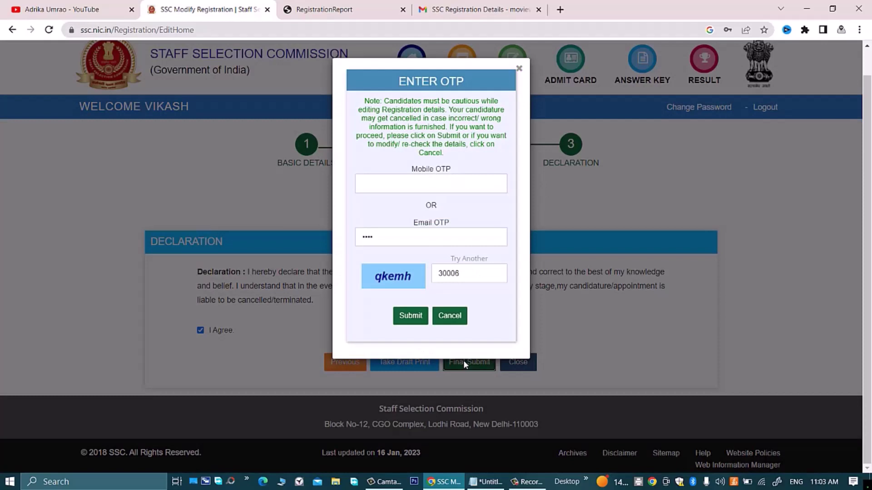
left_click(438, 186)
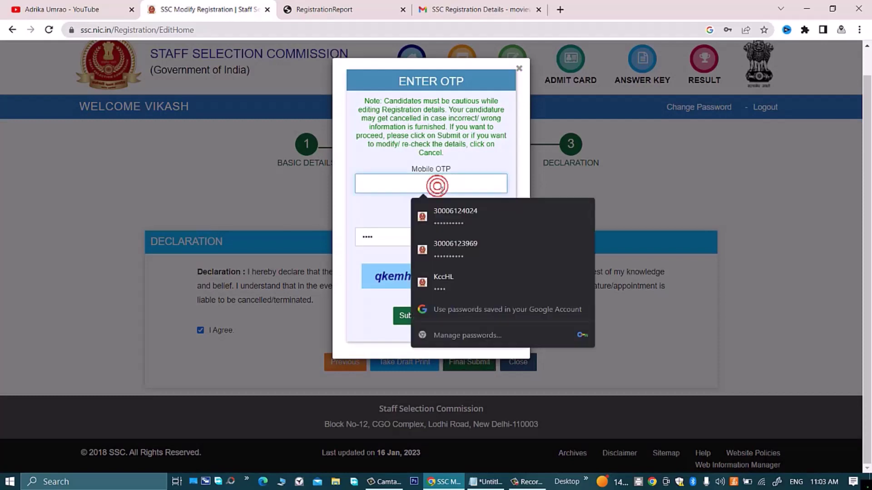
left_click(351, 217)
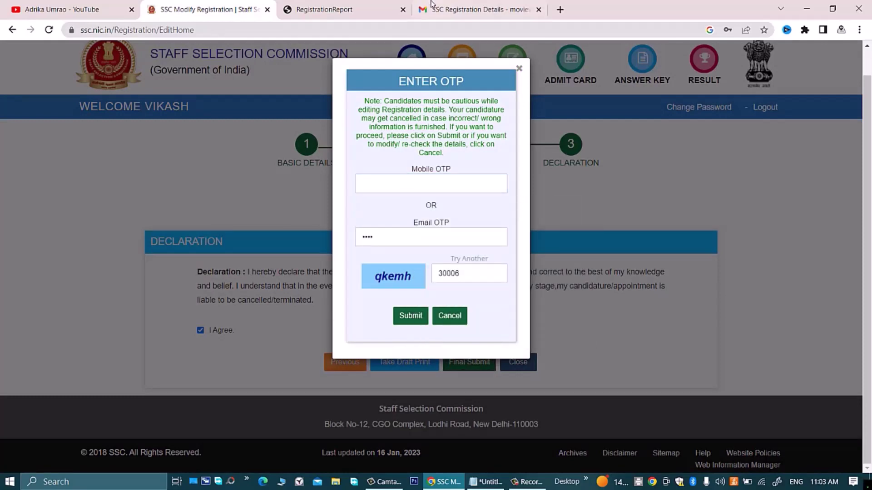
Step: Get the code from the 'OTP For SSC Registration' Gmail message into the Email OTP field
left_click(508, 6)
left_click(160, 90)
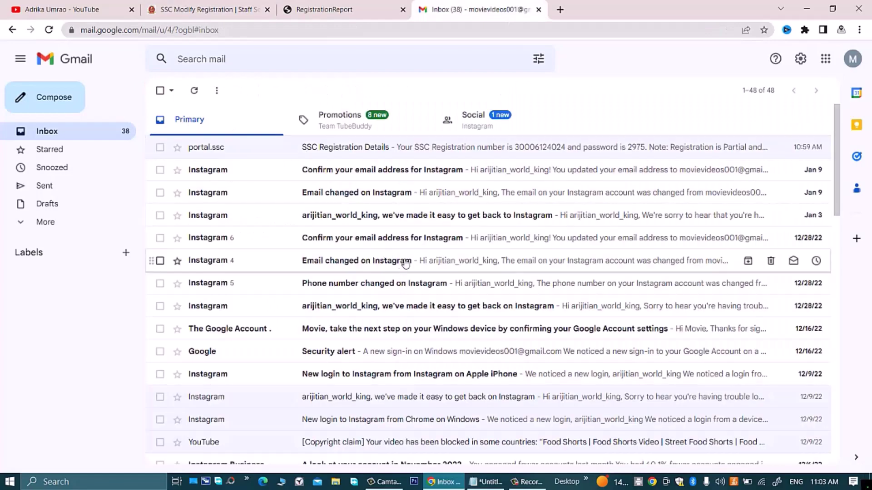
left_click(373, 152)
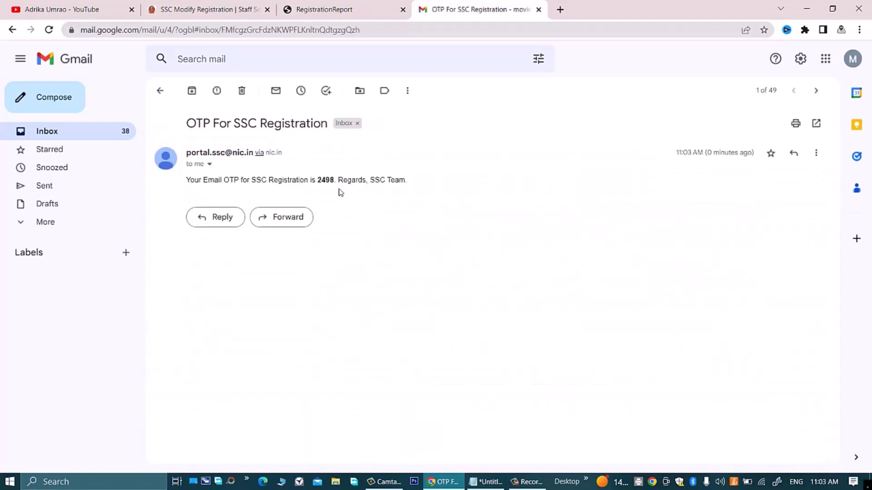
left_click(323, 9)
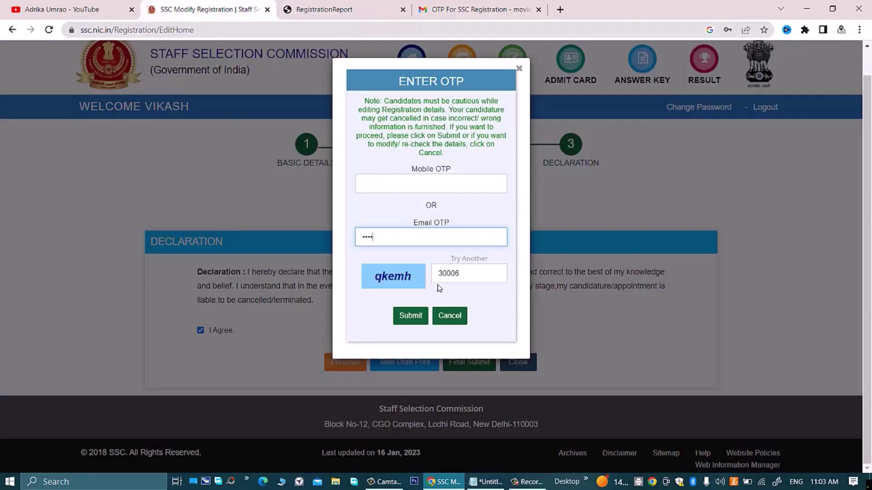
Step: Replace the wrong captcha entry with the shown text and submit the OTP dialog
double_click(468, 276)
type("qkemh")
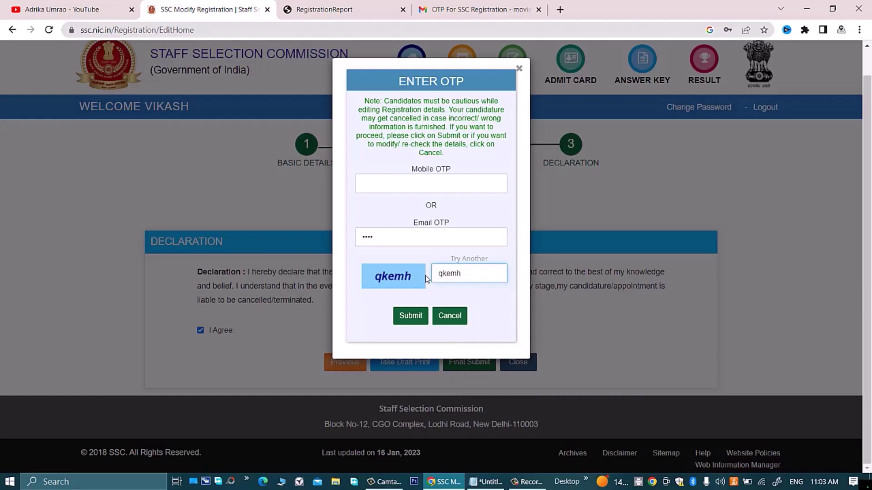
left_click(410, 316)
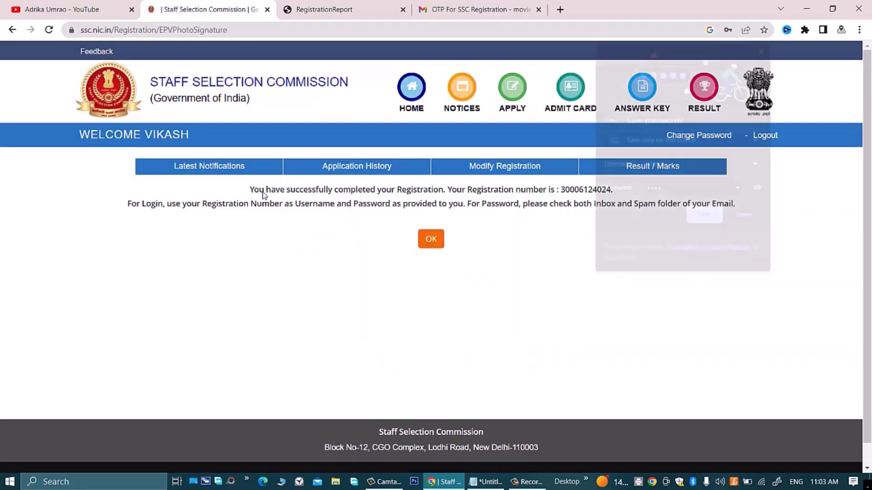
Step: Save the portal login in Chrome and confirm the registration-complete message with OK
left_click(695, 217)
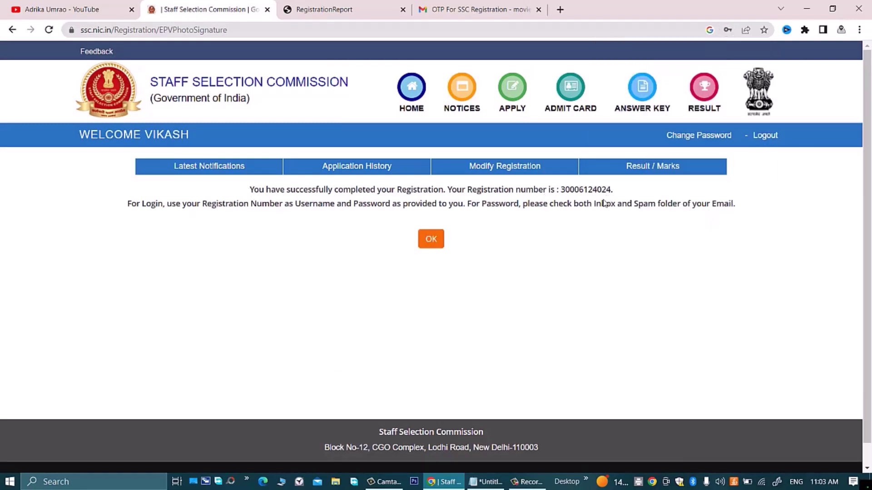
left_click(433, 243)
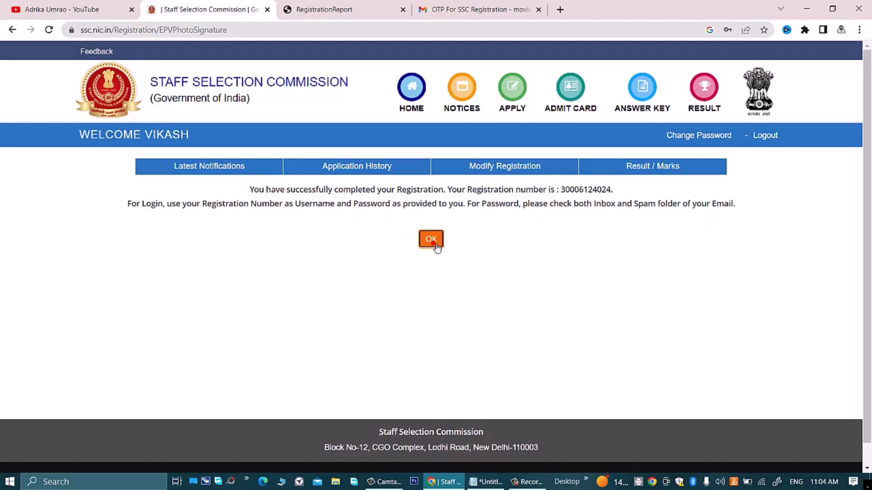